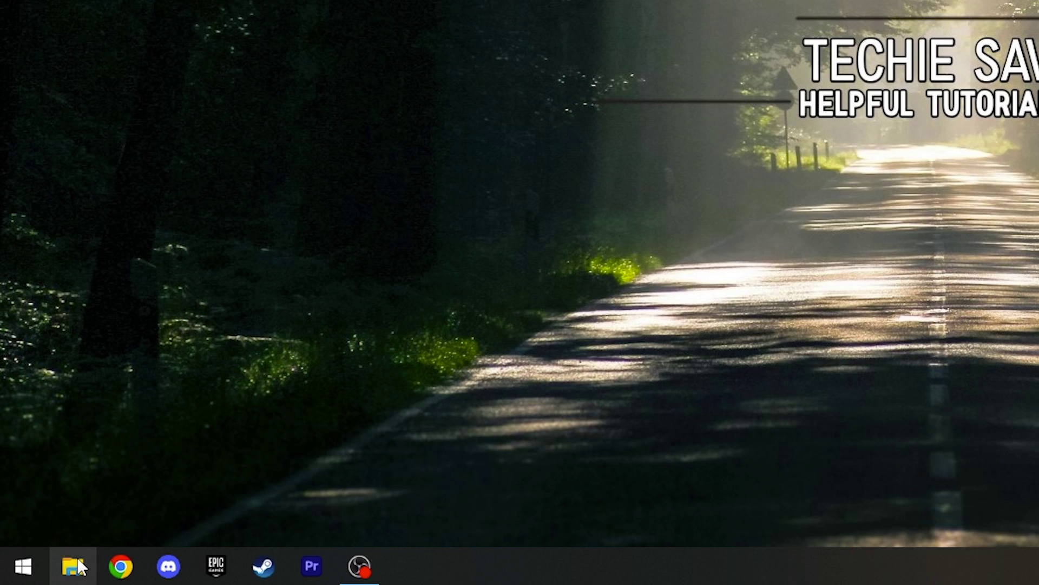
- Open the Local Group Policy Editor by running Gpedit.msc
right_click(12, 576)
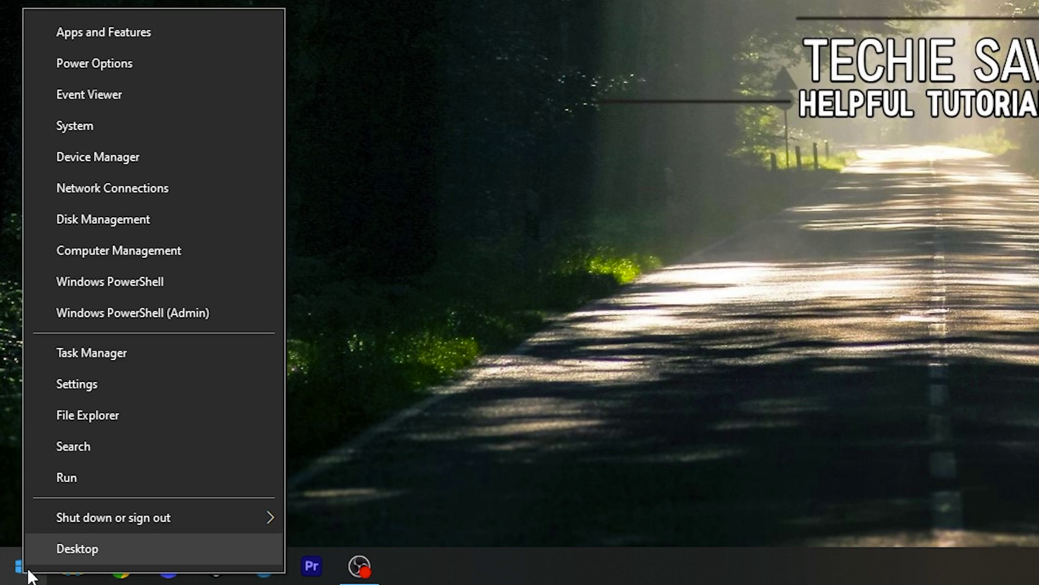
click(66, 479)
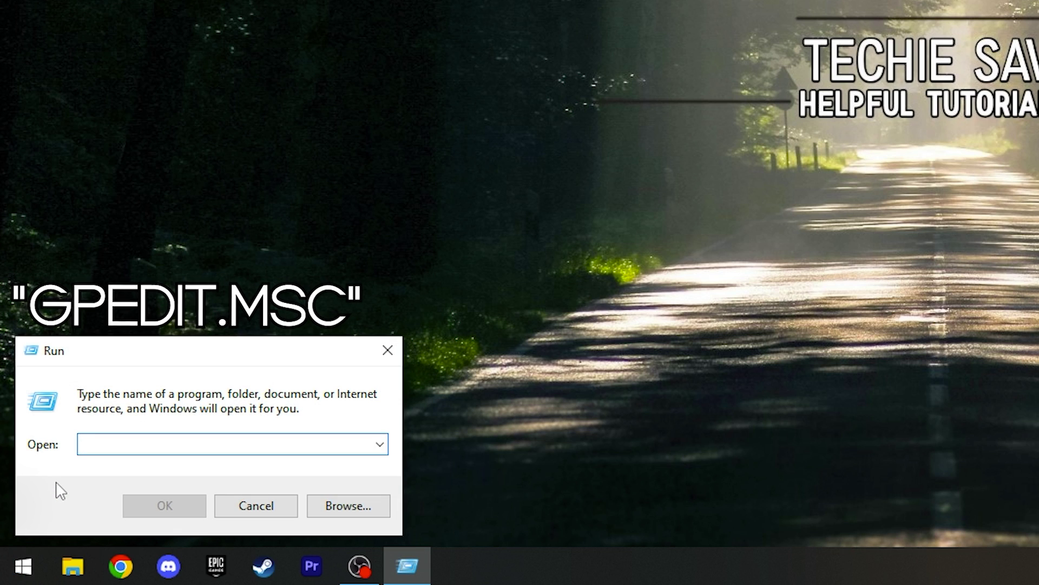
text(Gpedit)
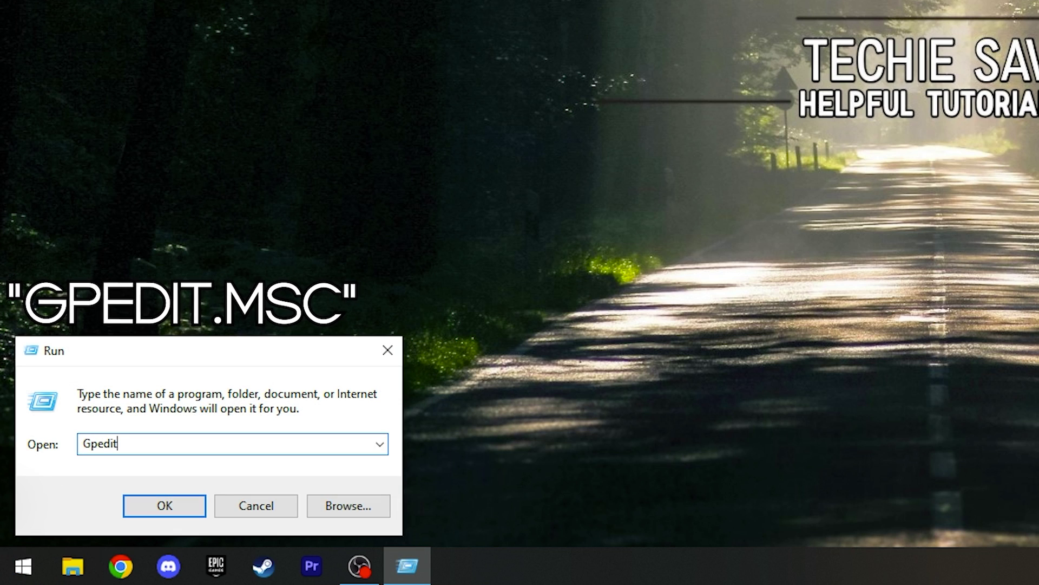
text(.msc)
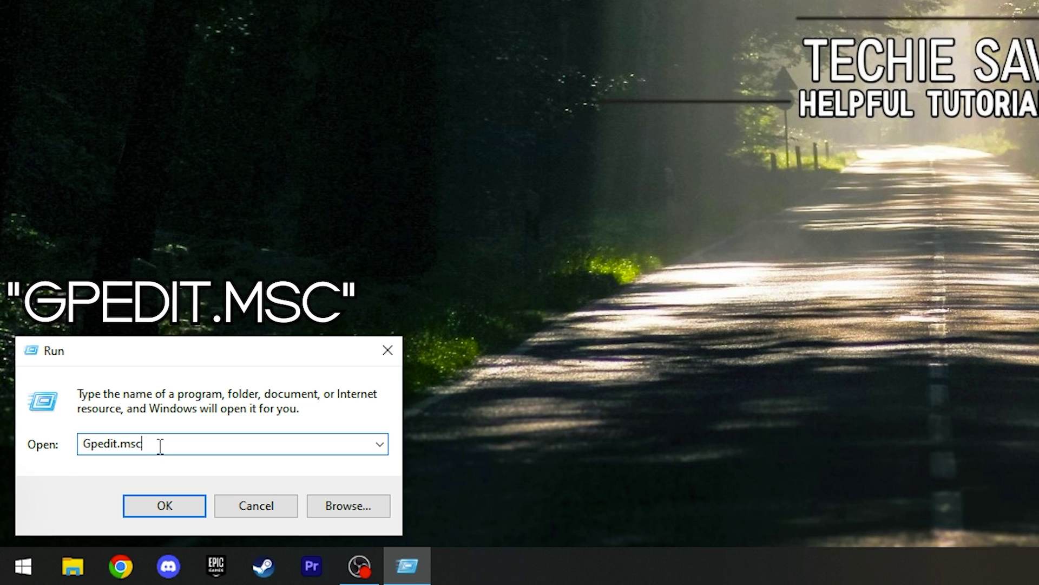
double_click(160, 445)
click(191, 506)
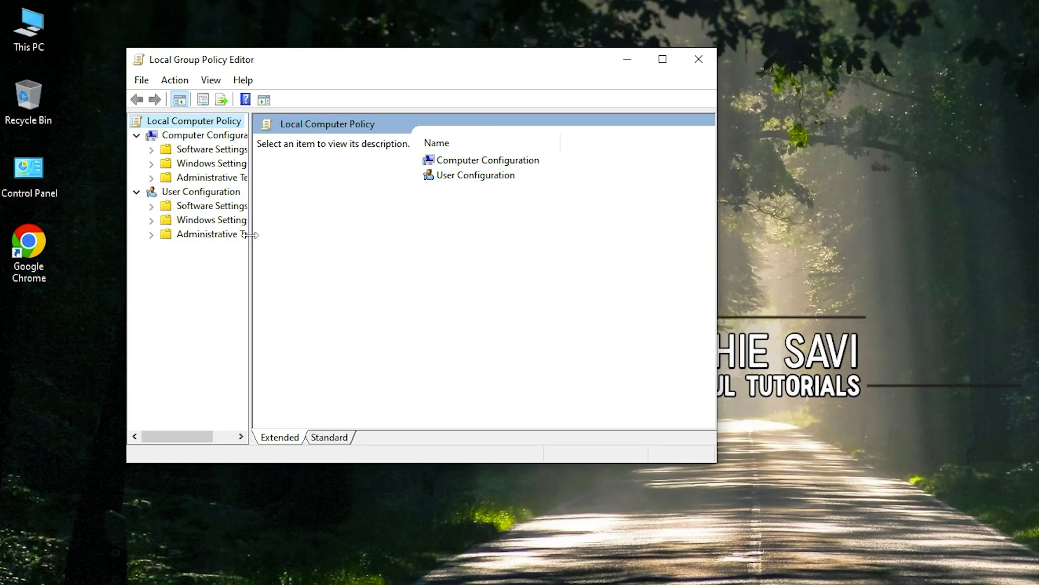
- Go to the App Privacy policies under Computer Configuration, Administrative Templates, Windows Components, and enlarge the editor window
drag(174, 212, 188, 207)
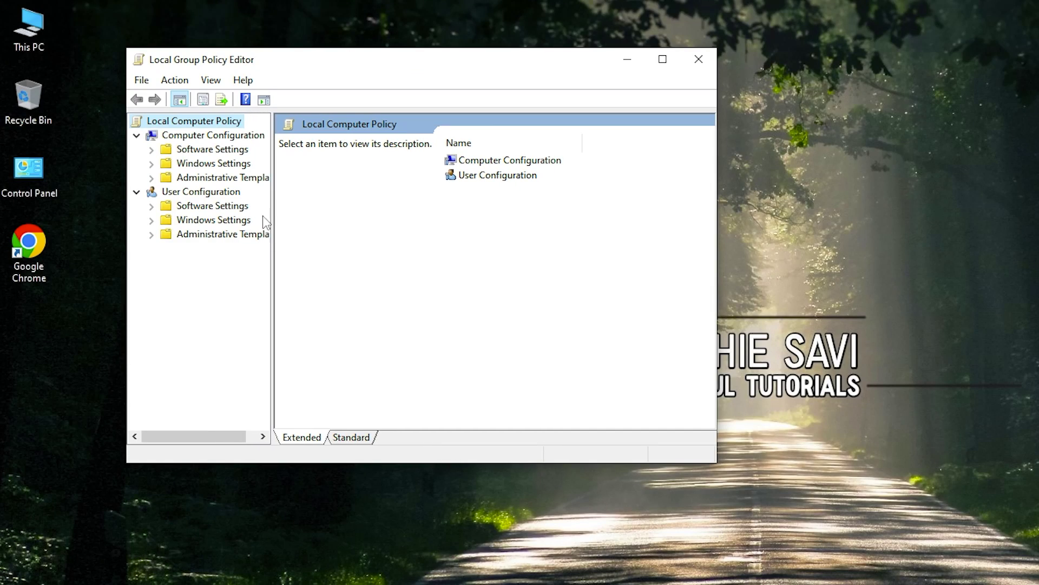
click(206, 136)
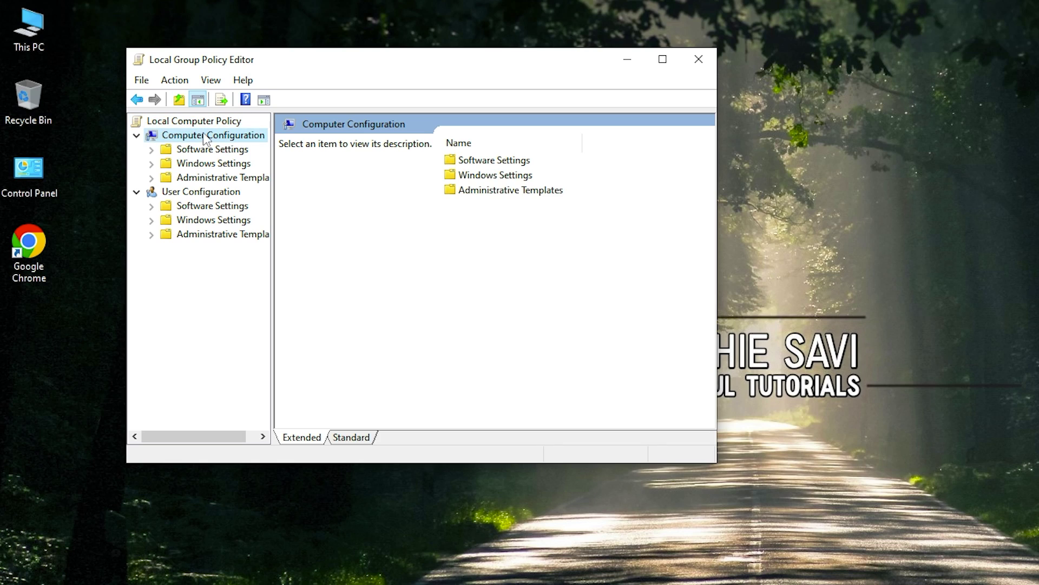
double_click(501, 192)
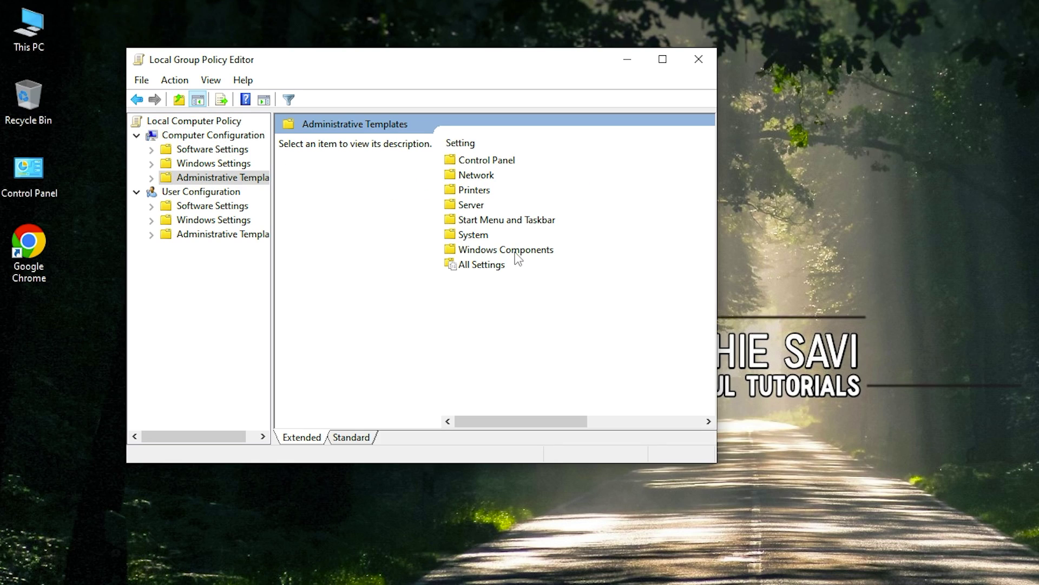
double_click(514, 250)
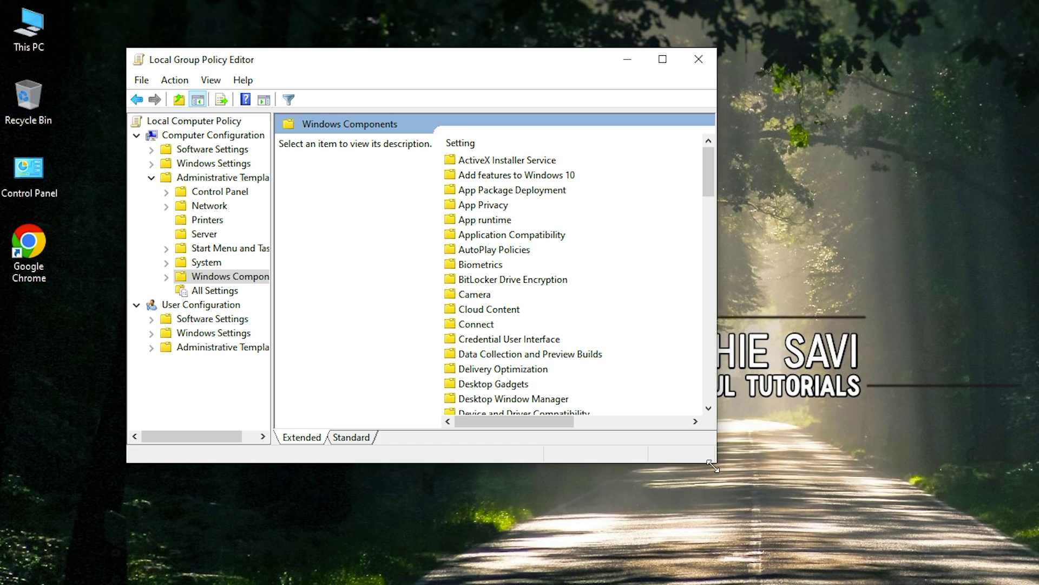
drag(712, 466, 818, 513)
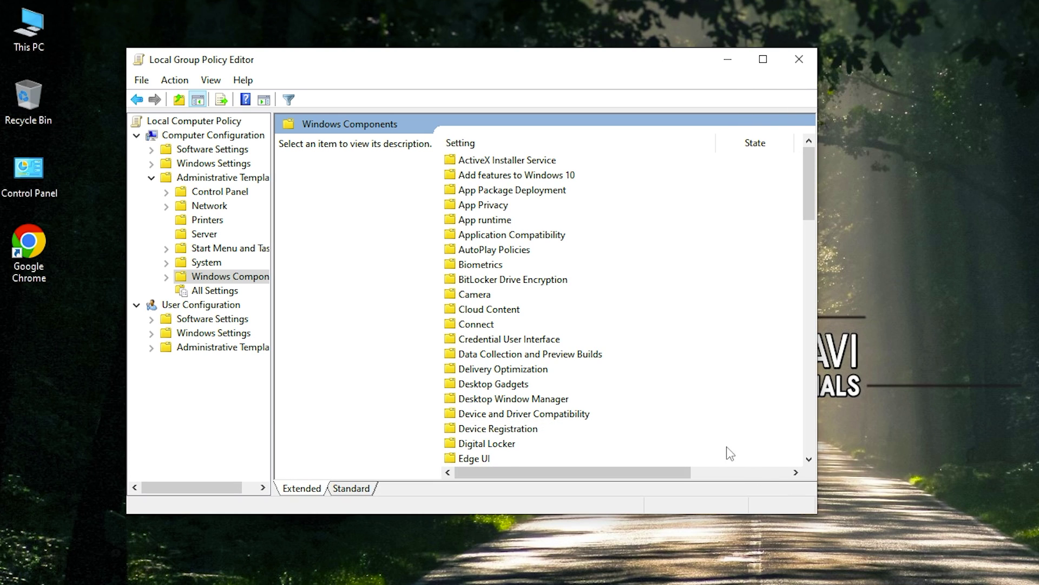
click(468, 205)
double_click(483, 208)
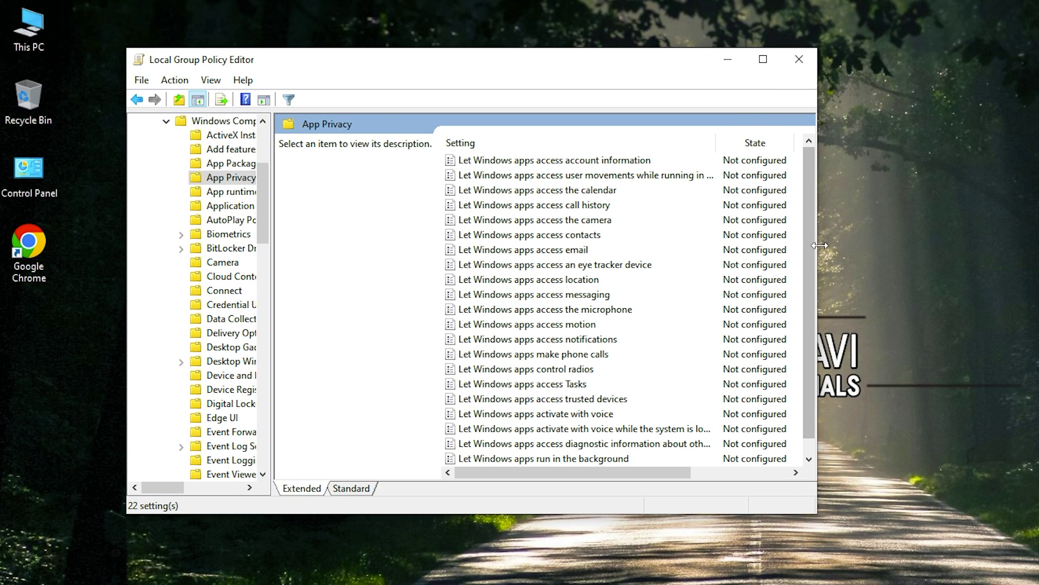
- Enable the "Let Windows apps run in the background" policy with Force Deny as the default for all apps, and close the policy editor
drag(817, 247, 909, 239)
scroll(905, 255, down, 1)
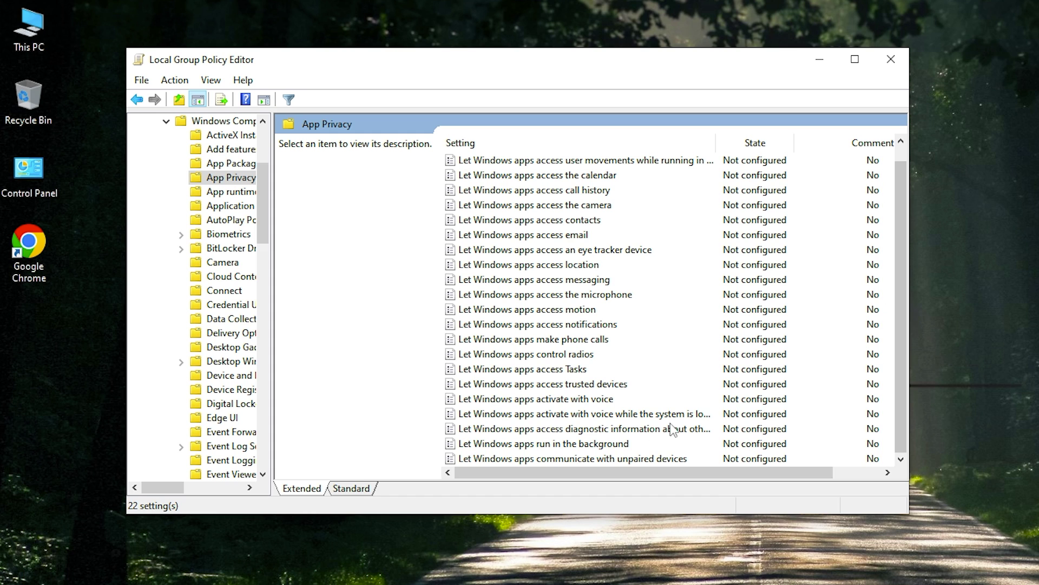
right_click(501, 446)
click(531, 451)
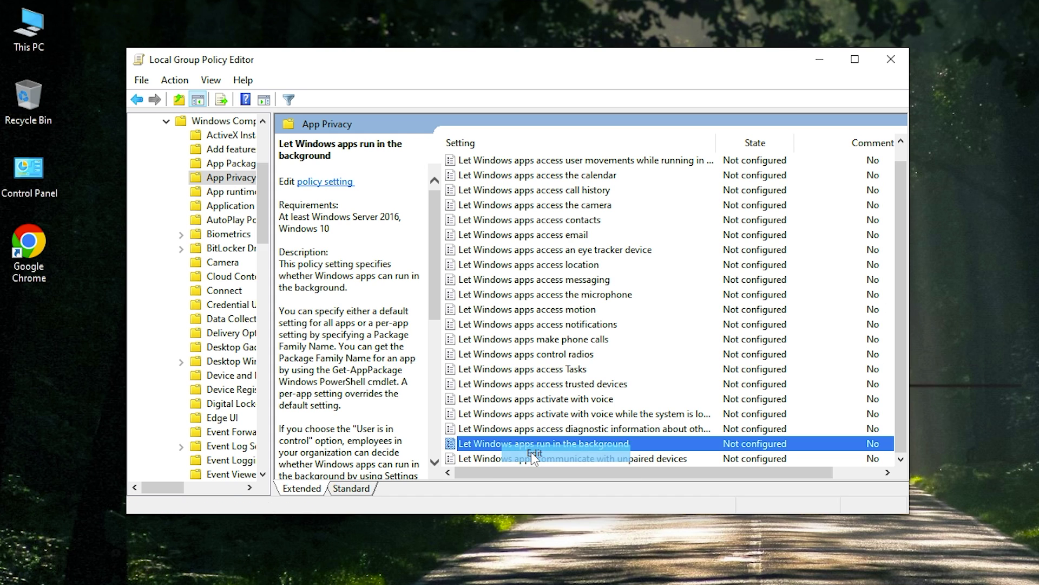
drag(364, 90, 406, 76)
click(204, 153)
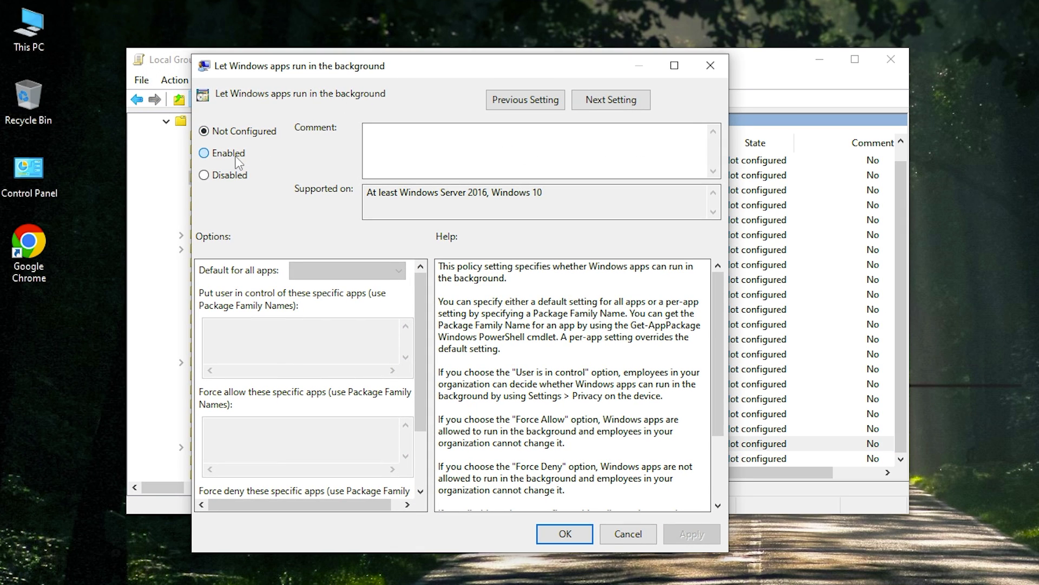
click(336, 273)
click(345, 311)
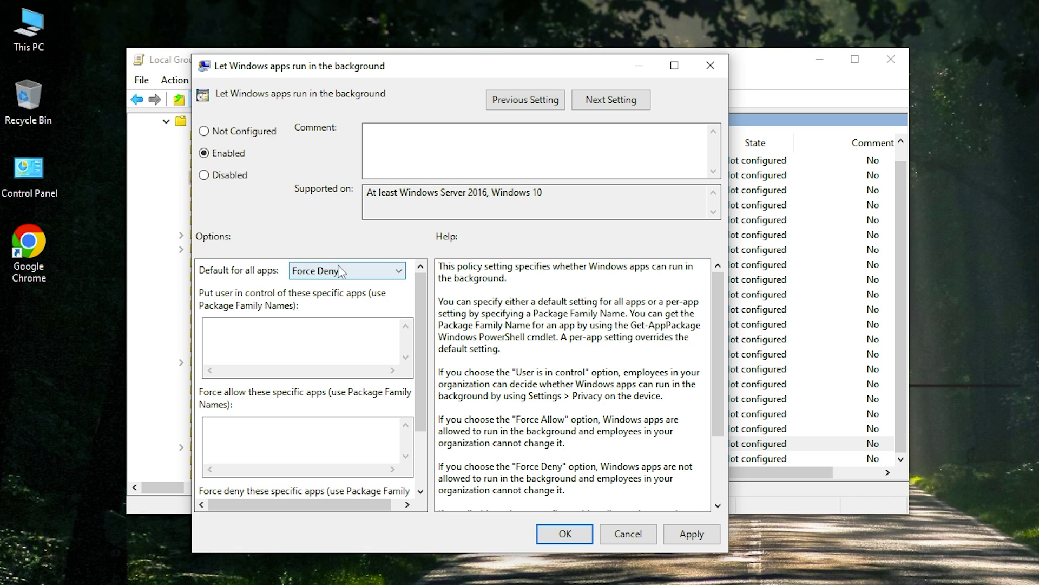
click(698, 530)
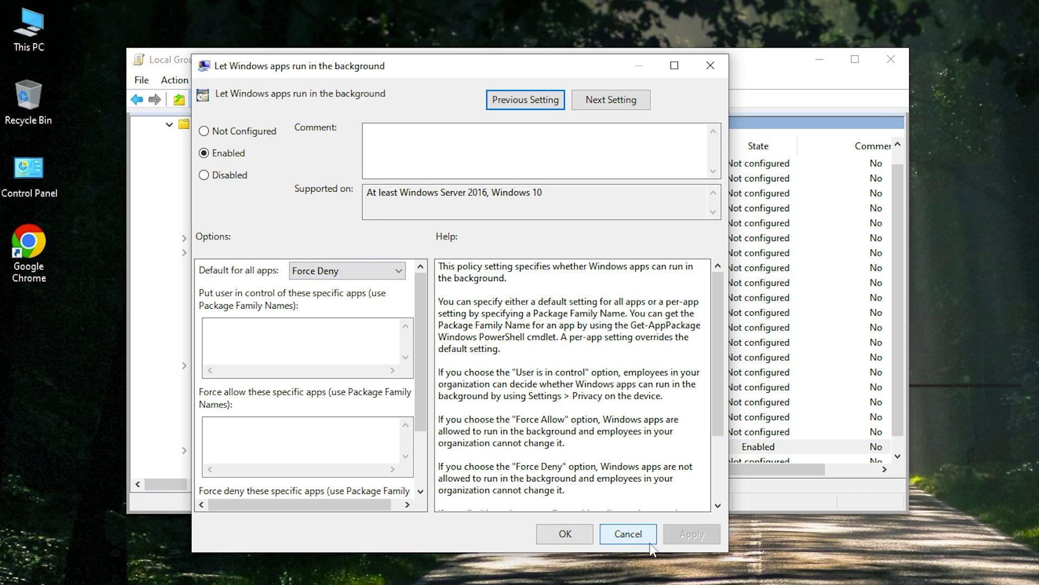
click(564, 534)
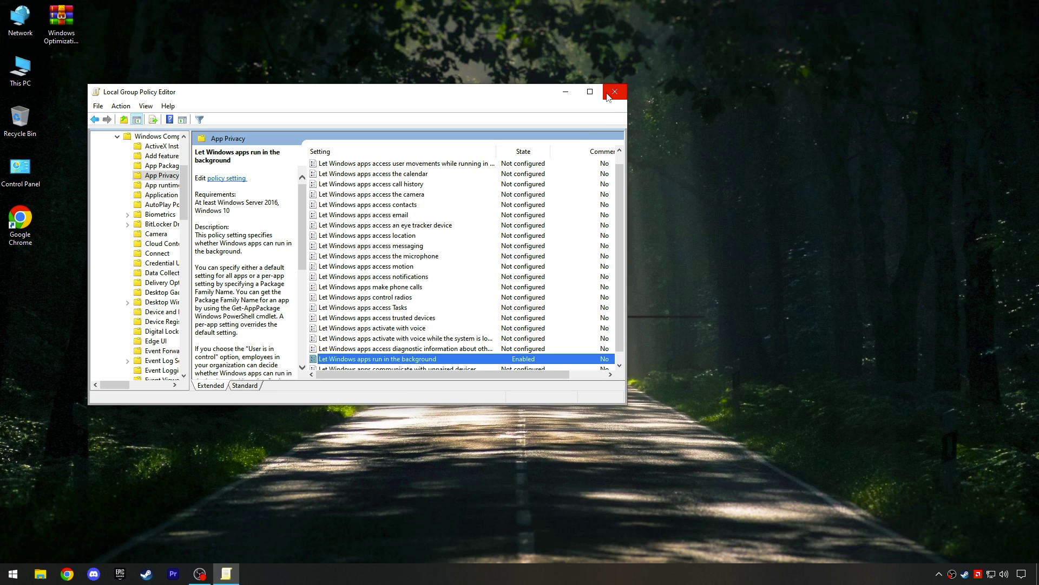
click(607, 97)
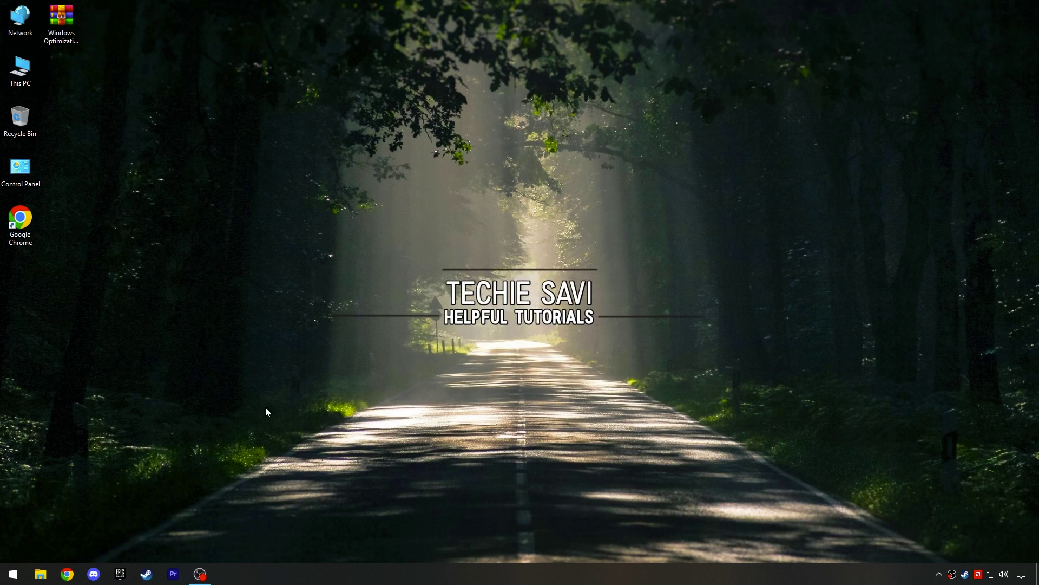
- Open System Configuration by running msconfig
right_click(13, 574)
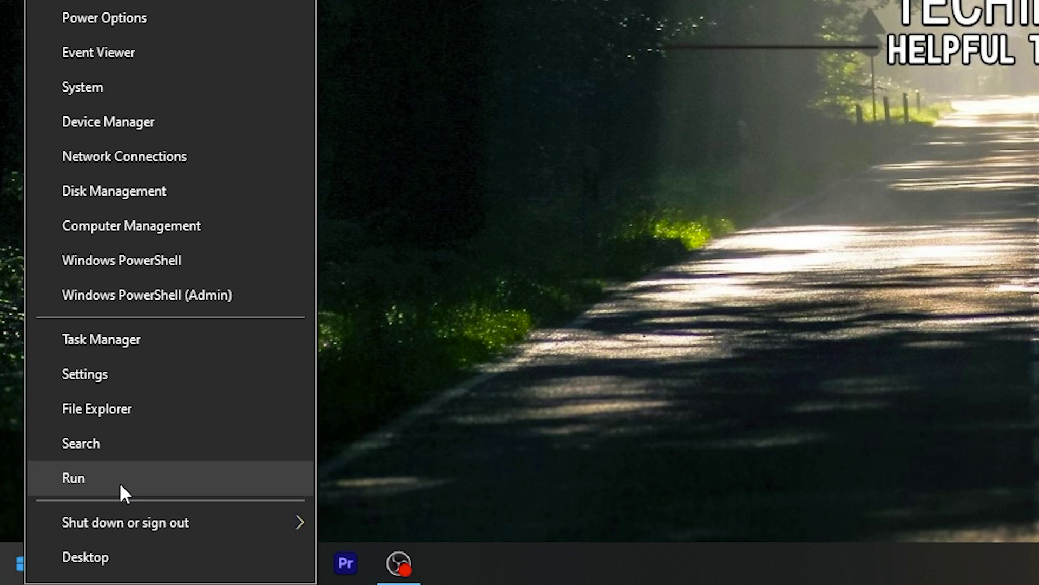
click(60, 534)
text(msco)
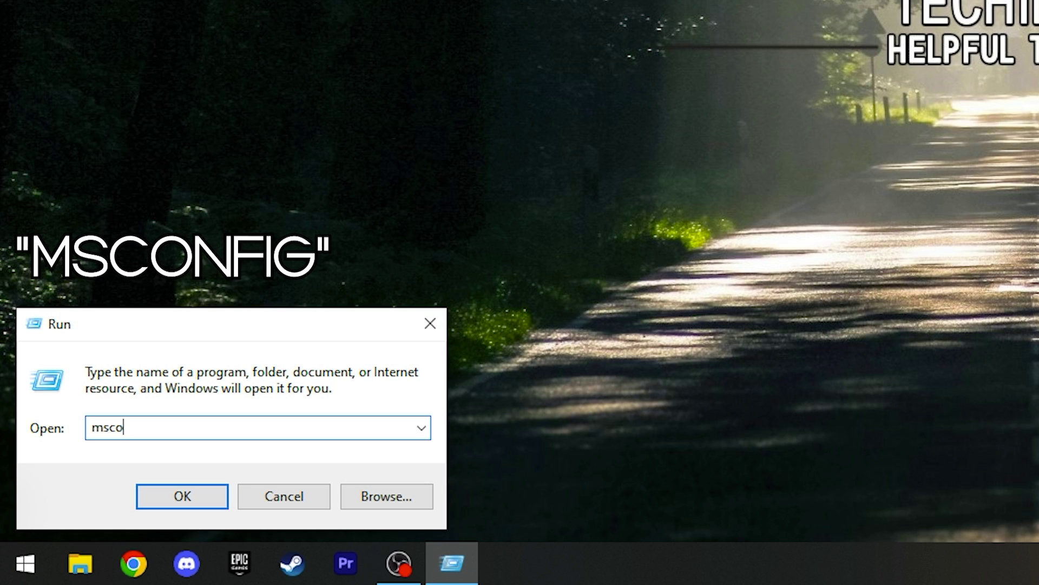
text(nfig)
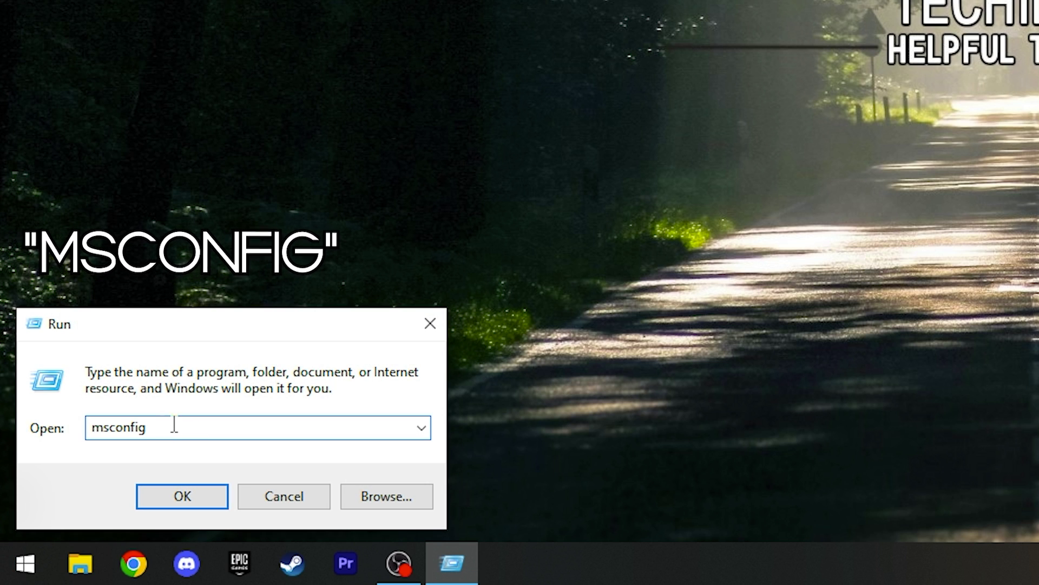
double_click(118, 428)
click(220, 497)
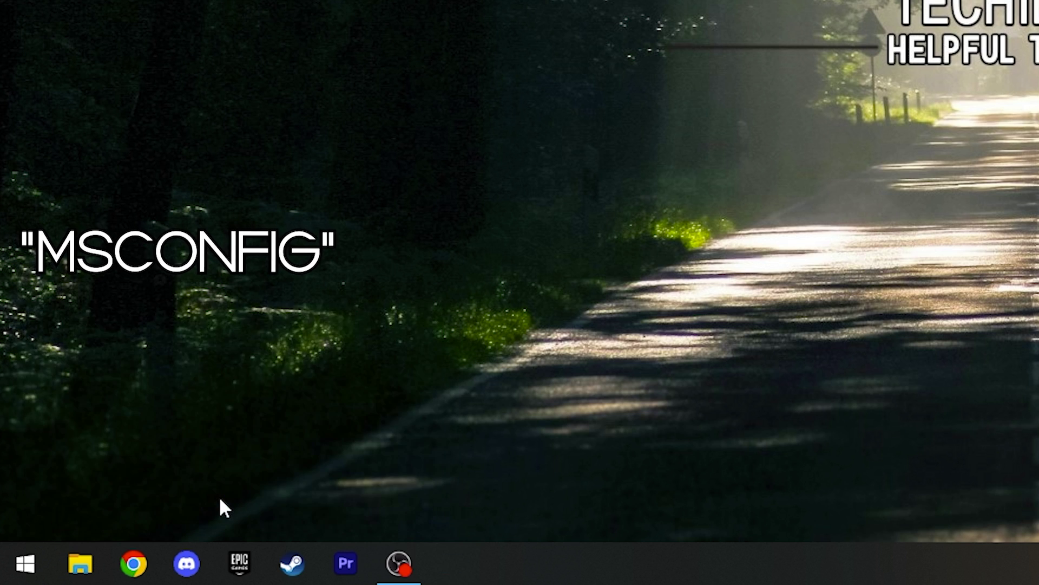
- Display the list of services in System Configuration with all Microsoft services hidden
click(405, 203)
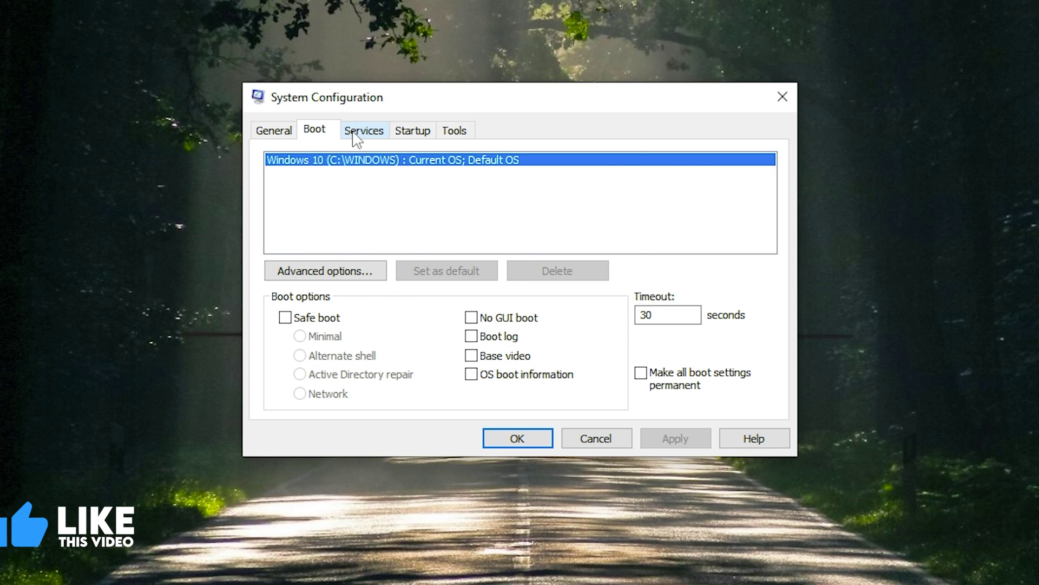
click(353, 133)
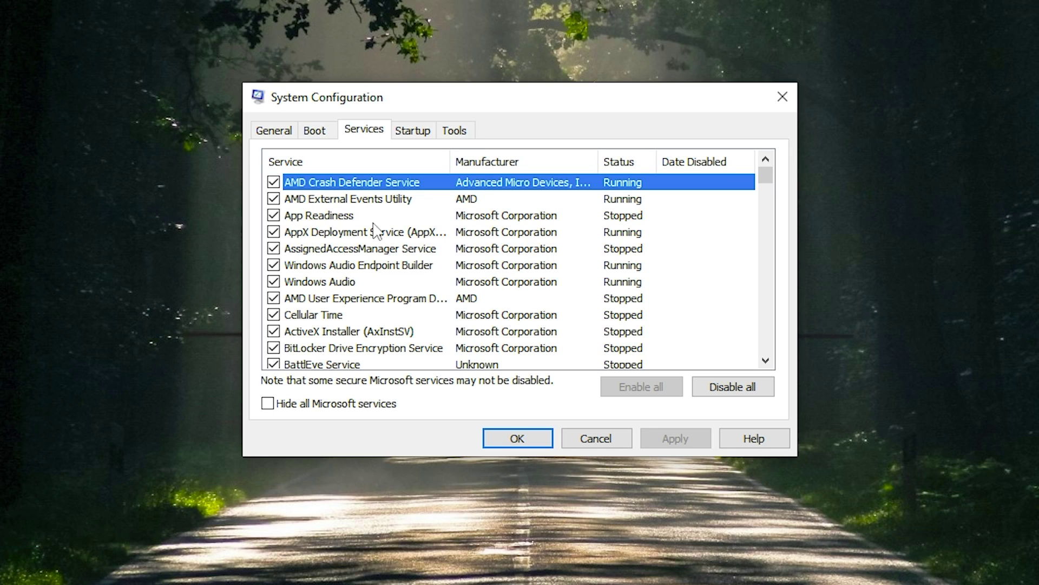
click(318, 410)
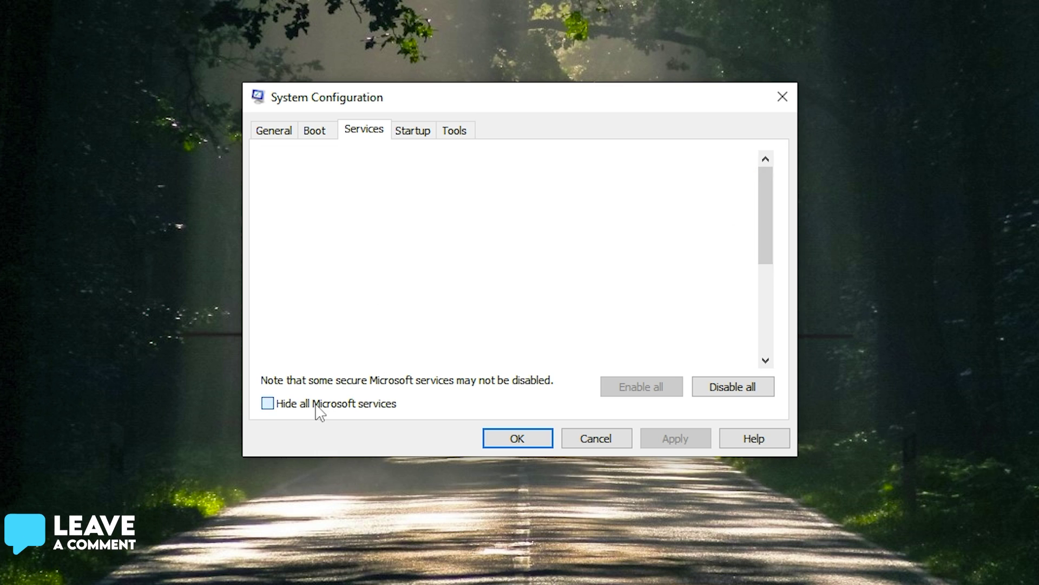
- Disable Easy Anti-Cheat (Epic Online), Epic Online Services, Google Chrome Elevation, both Google Update services and QMEmulatorService, apply, and exit without restarting
drag(766, 228, 769, 348)
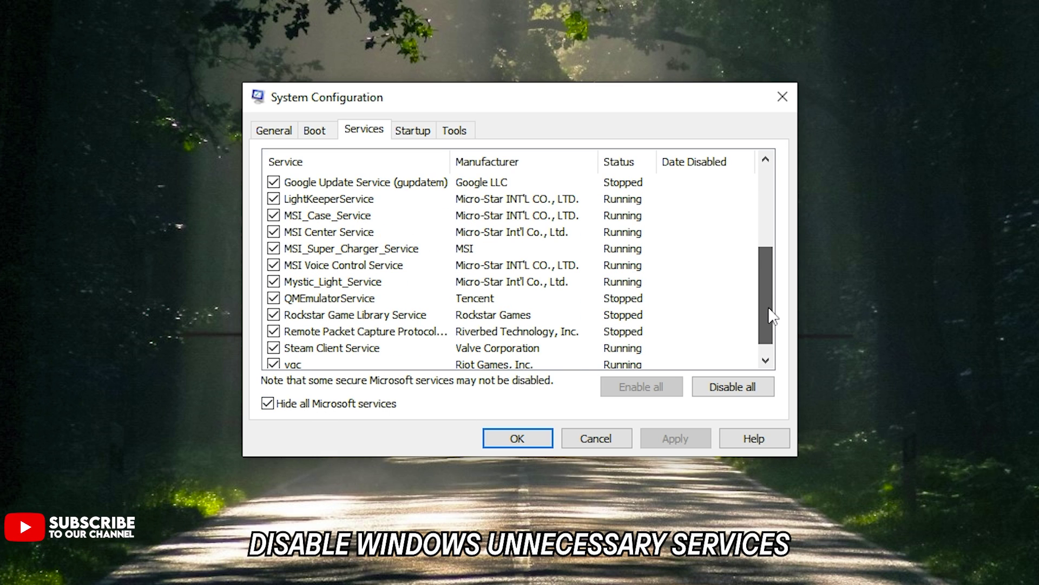
click(274, 299)
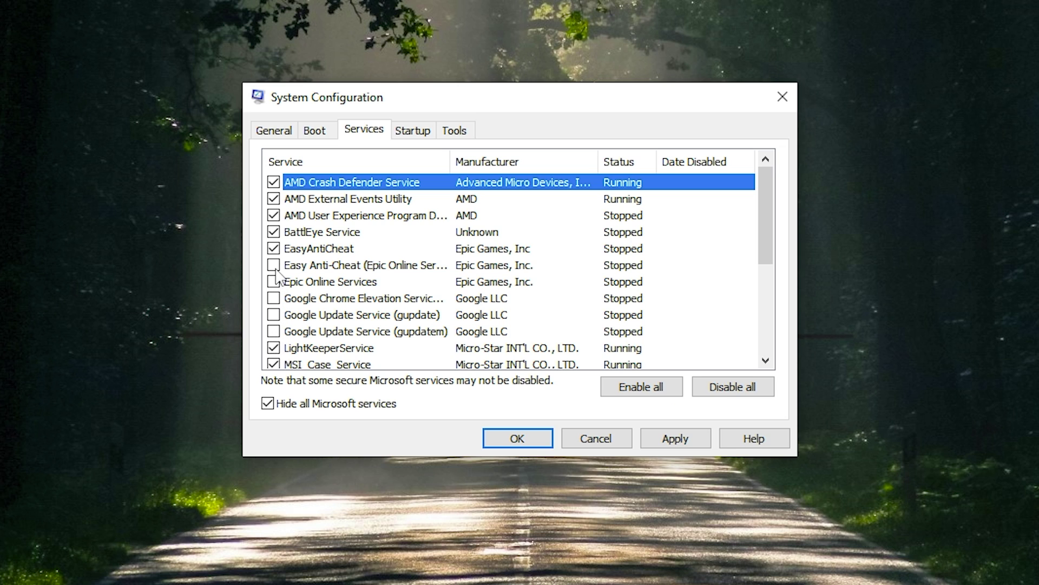
drag(758, 231, 760, 301)
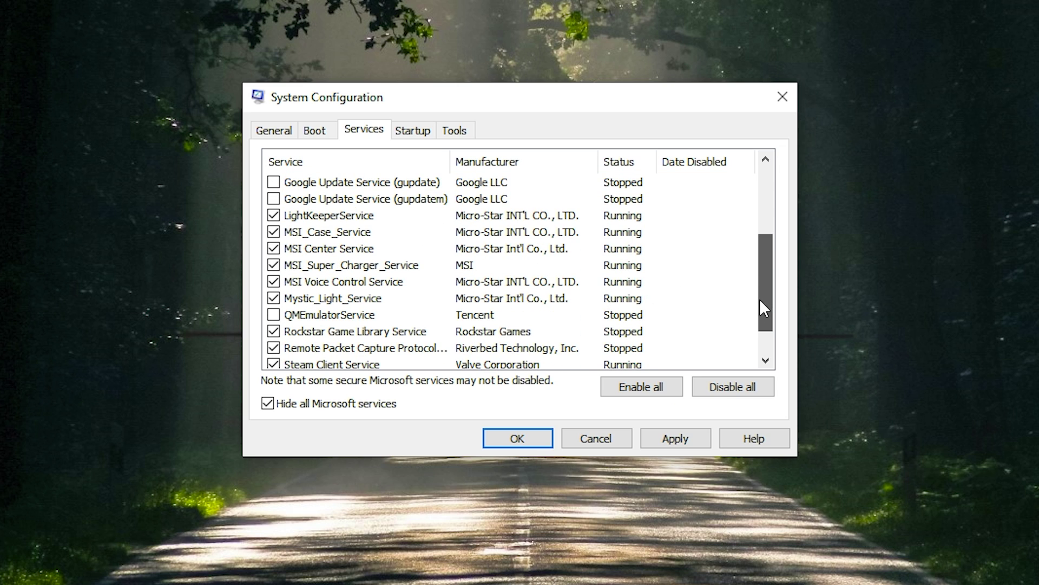
click(675, 438)
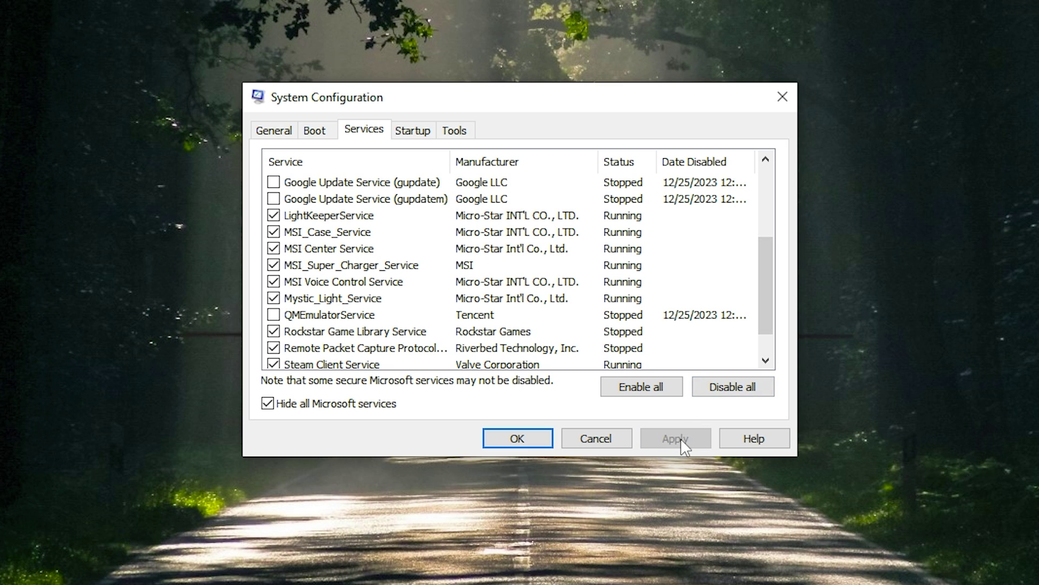
click(529, 438)
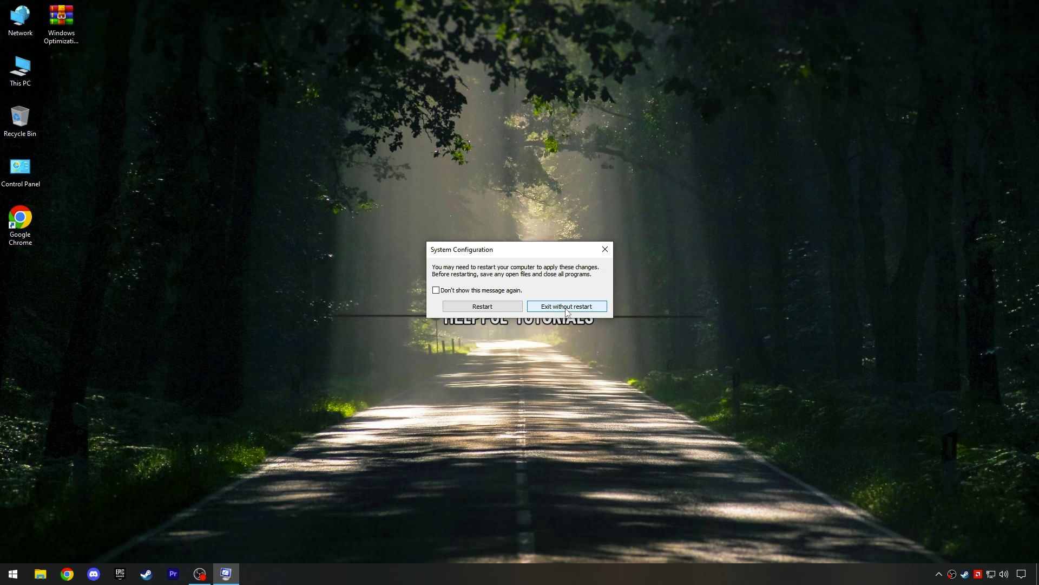
click(601, 322)
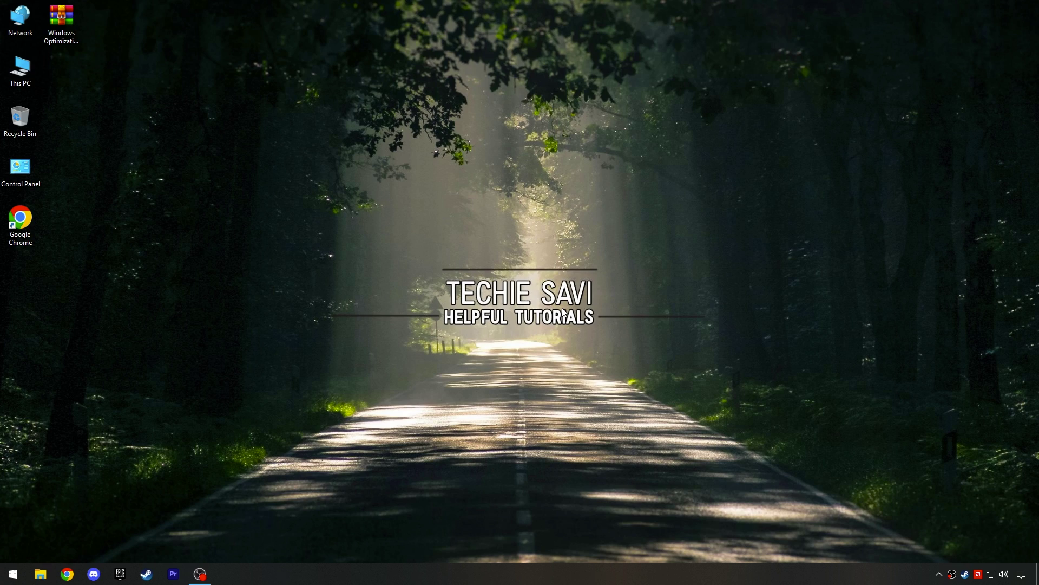
- Open the About page of the System section in Windows Settings
click(13, 573)
click(13, 530)
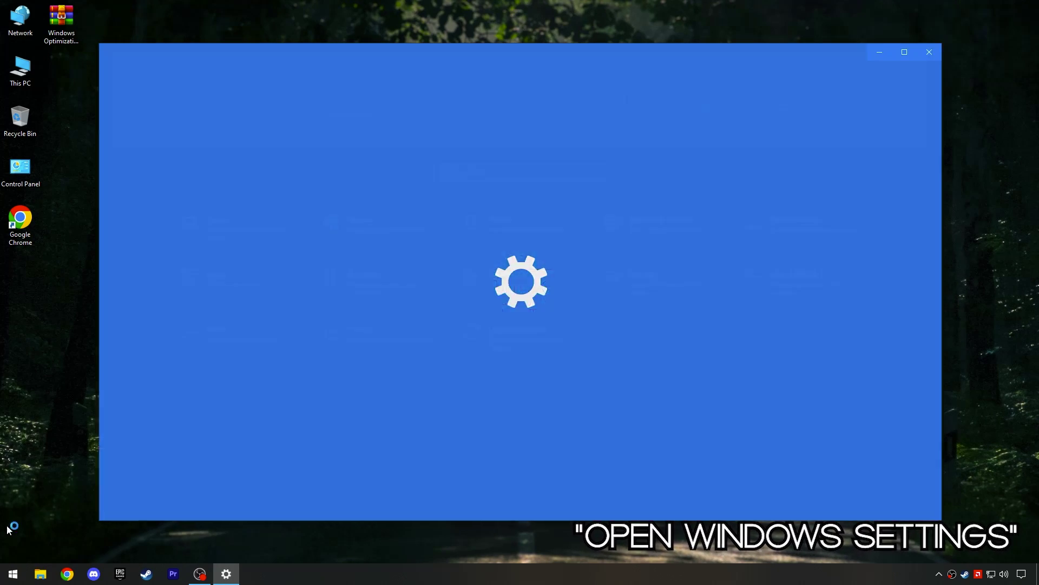
click(191, 244)
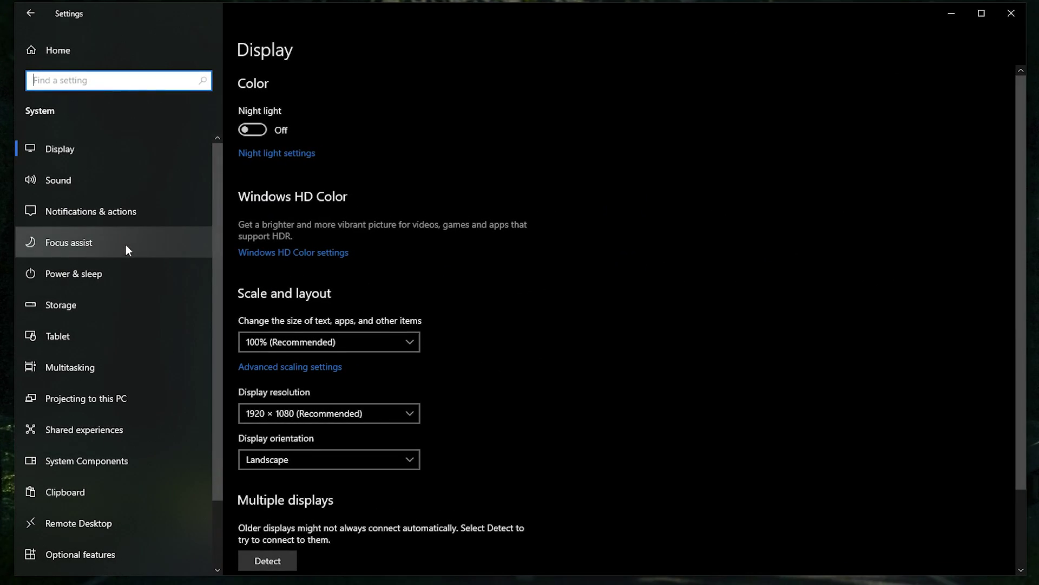
scroll(214, 335, down, 2)
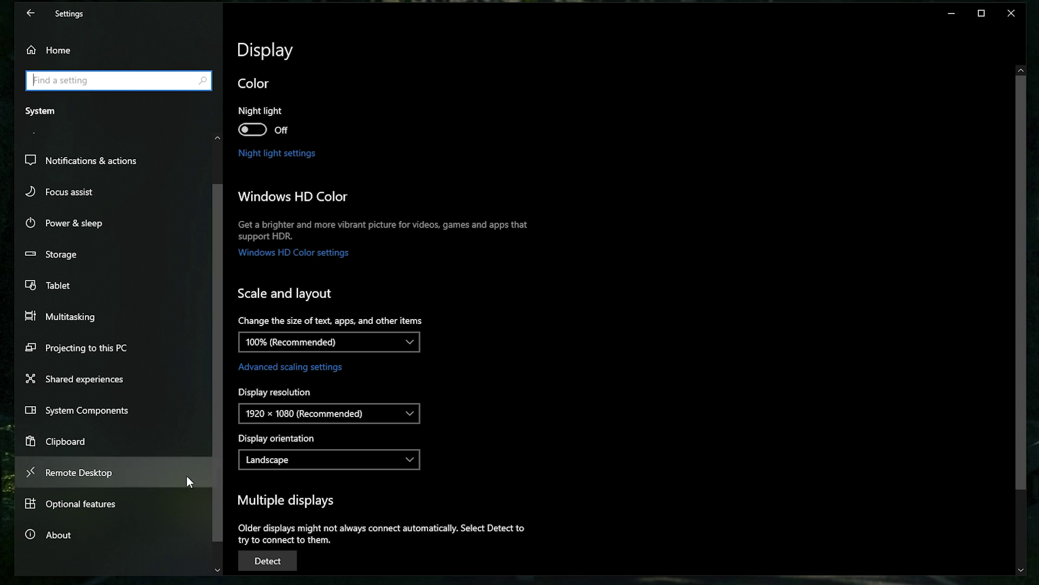
click(81, 534)
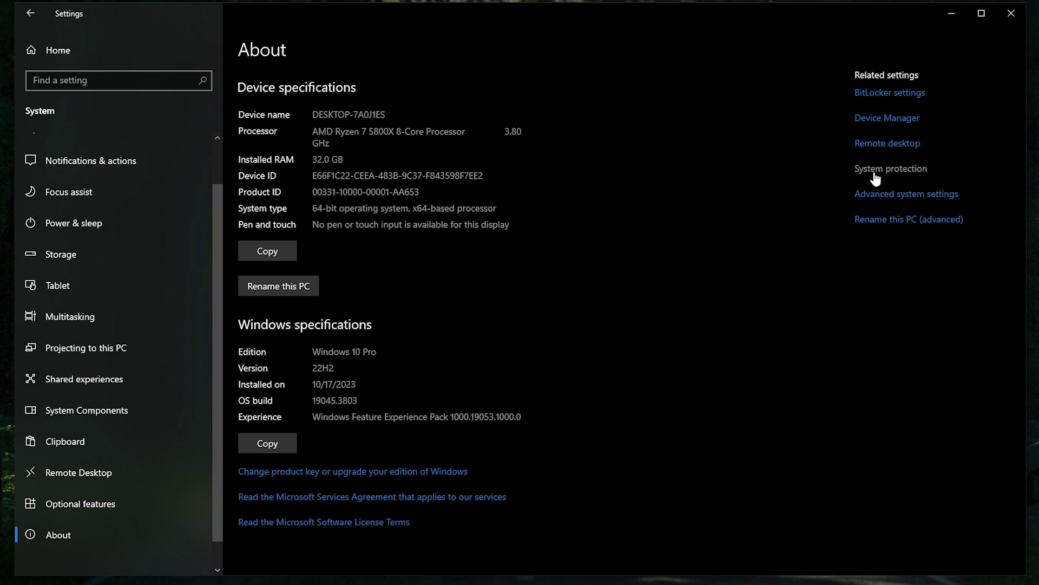
- Open Performance Options from the advanced system settings and place the dialog beside System Properties
click(888, 195)
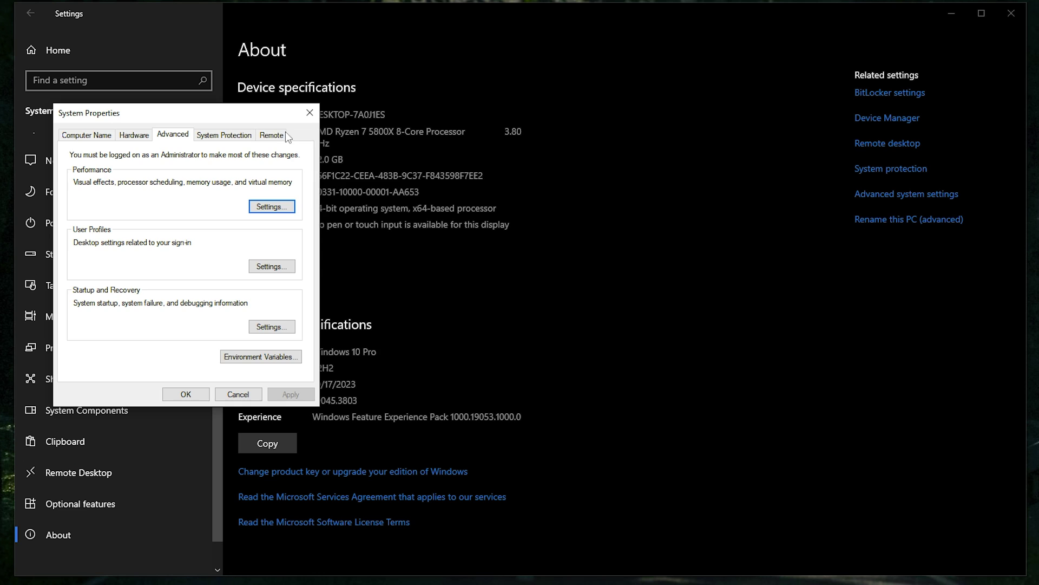
drag(227, 120, 421, 28)
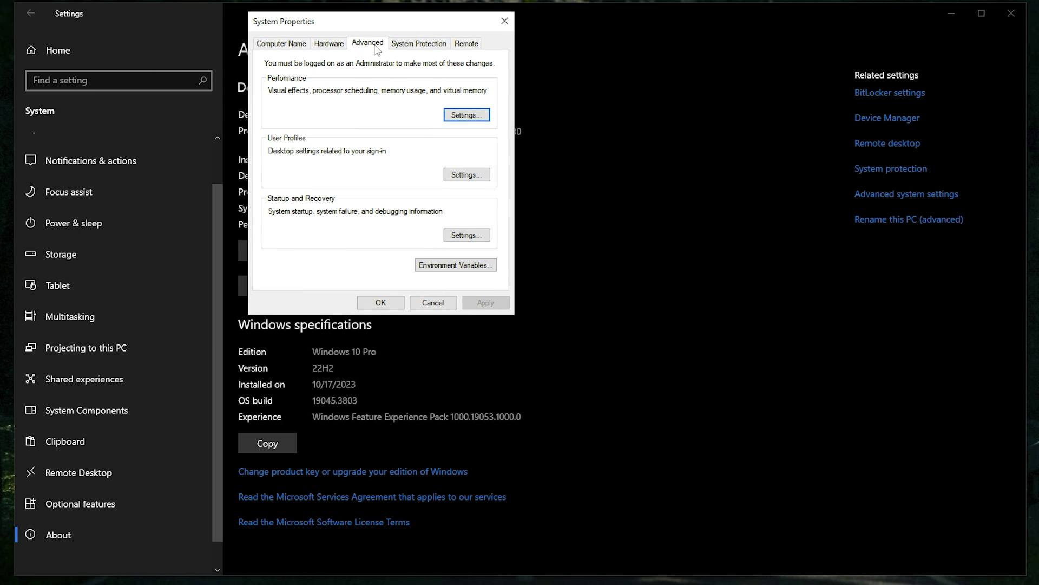
click(459, 116)
drag(465, 72, 726, 18)
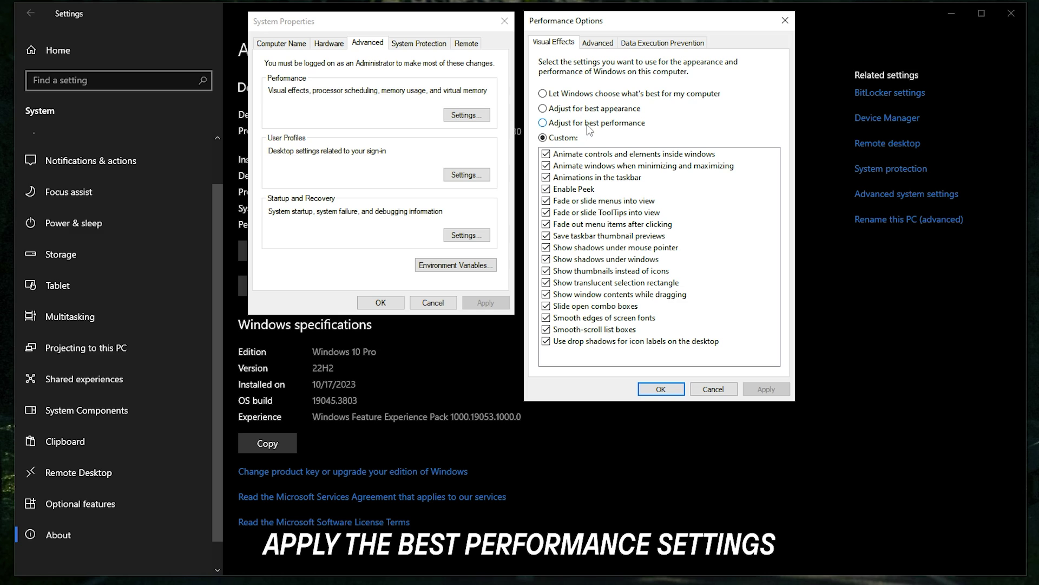
- Keep only window minimize/maximize animation, thumbnails instead of icons, window contents while dragging and smooth font edges enabled; apply and close both dialogs
click(545, 166)
click(546, 271)
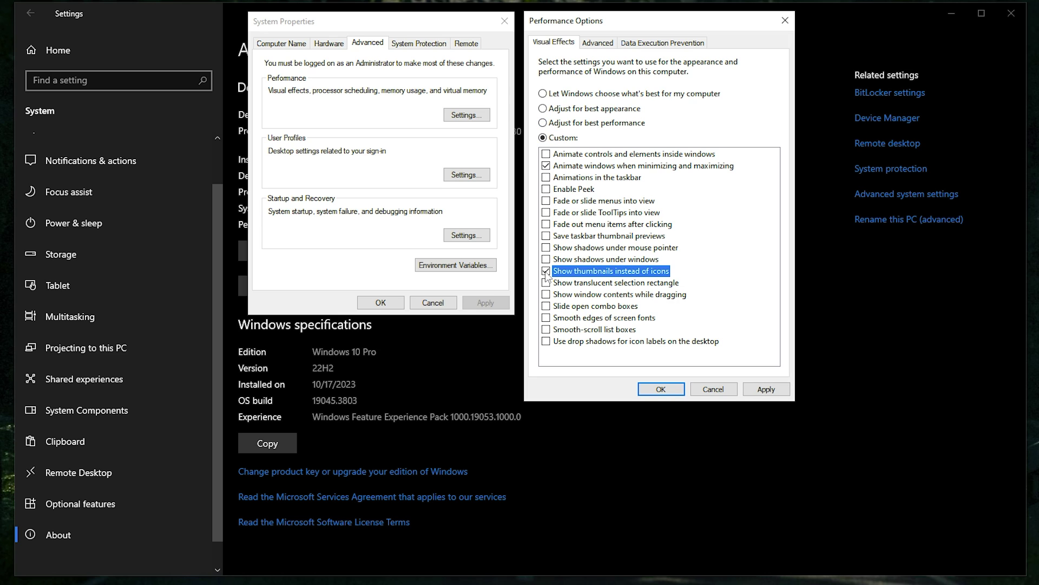
click(546, 319)
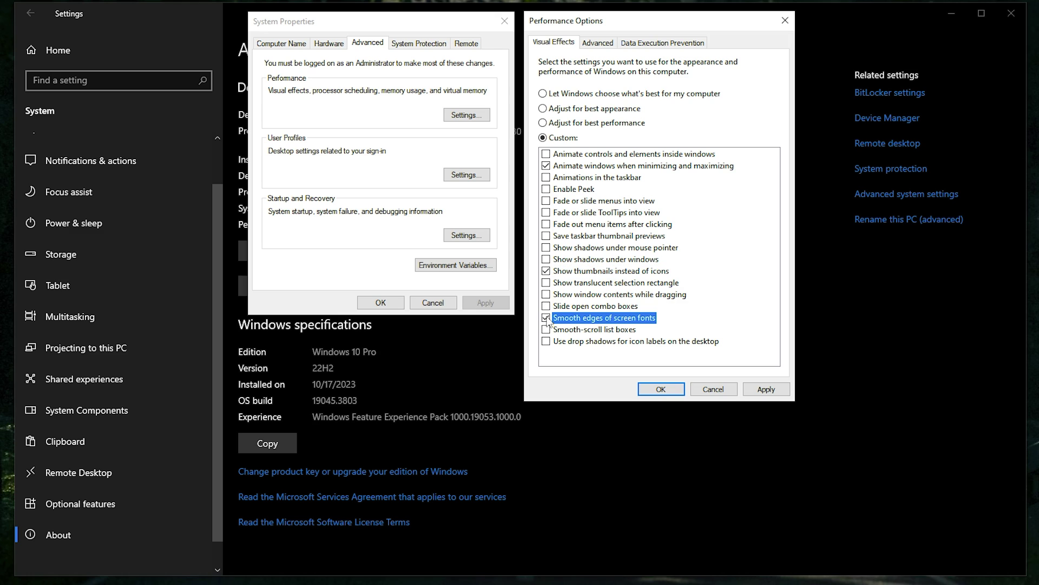
click(546, 295)
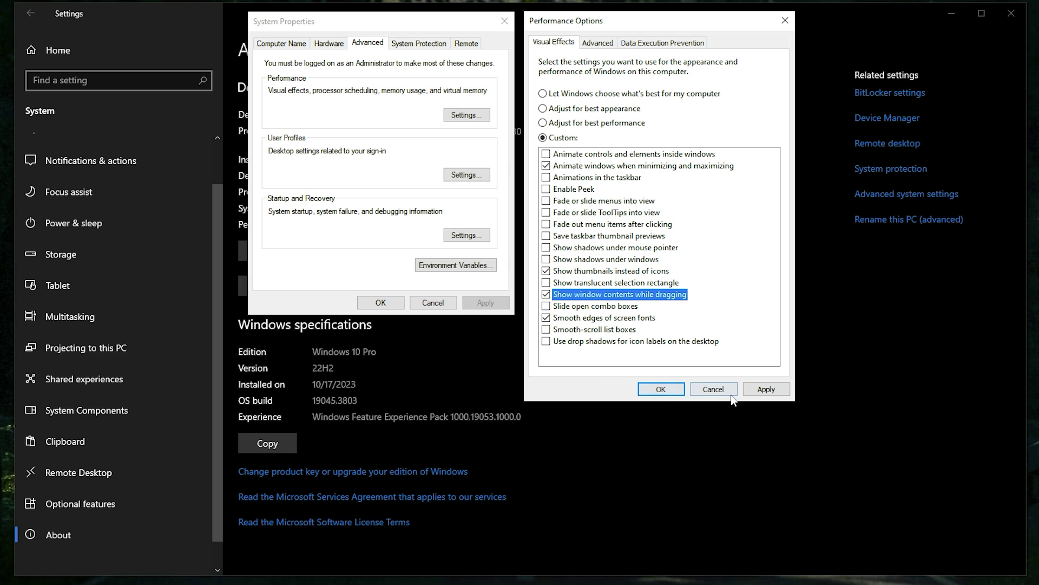
click(769, 388)
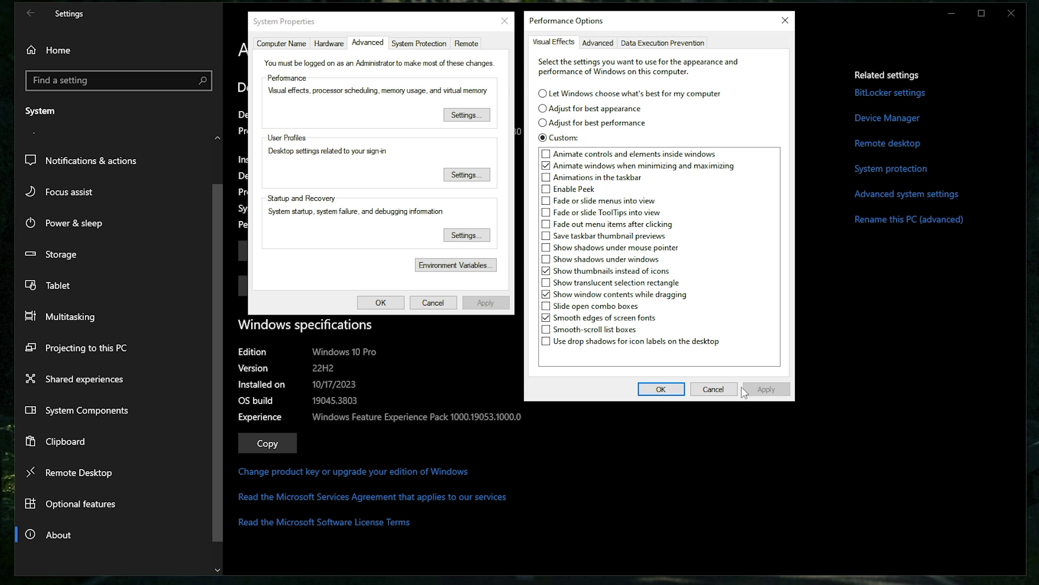
click(670, 389)
click(399, 307)
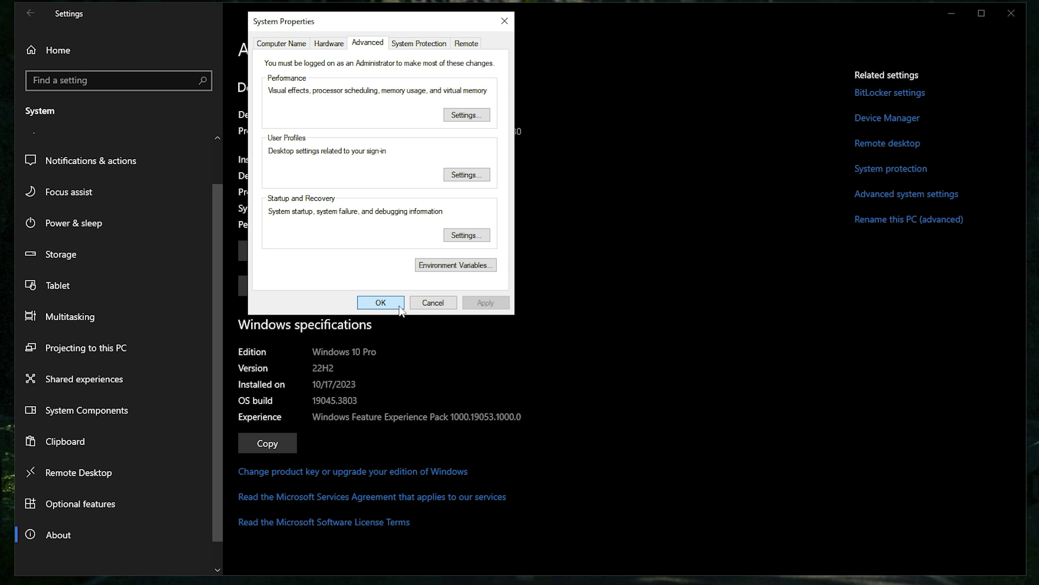
- Disallow the controller from opening Game Bar in the Gaming settings and check the Captures and Game Mode pages
click(99, 52)
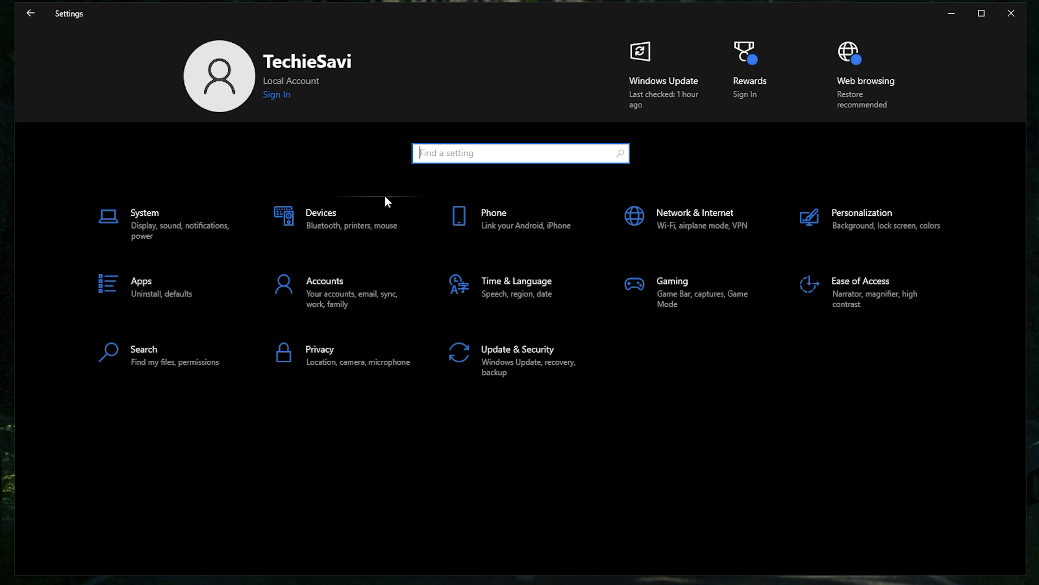
click(664, 288)
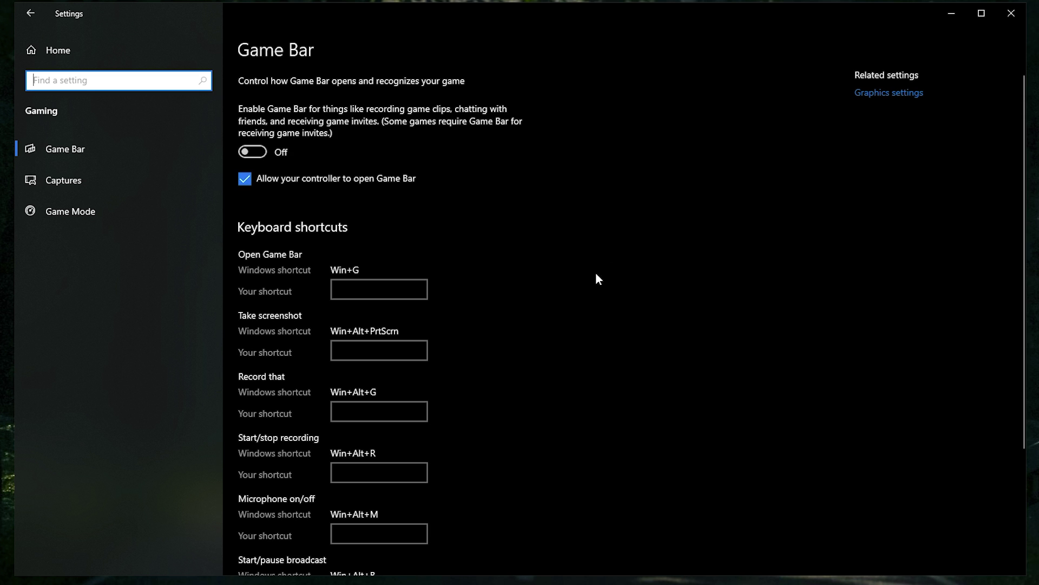
click(256, 181)
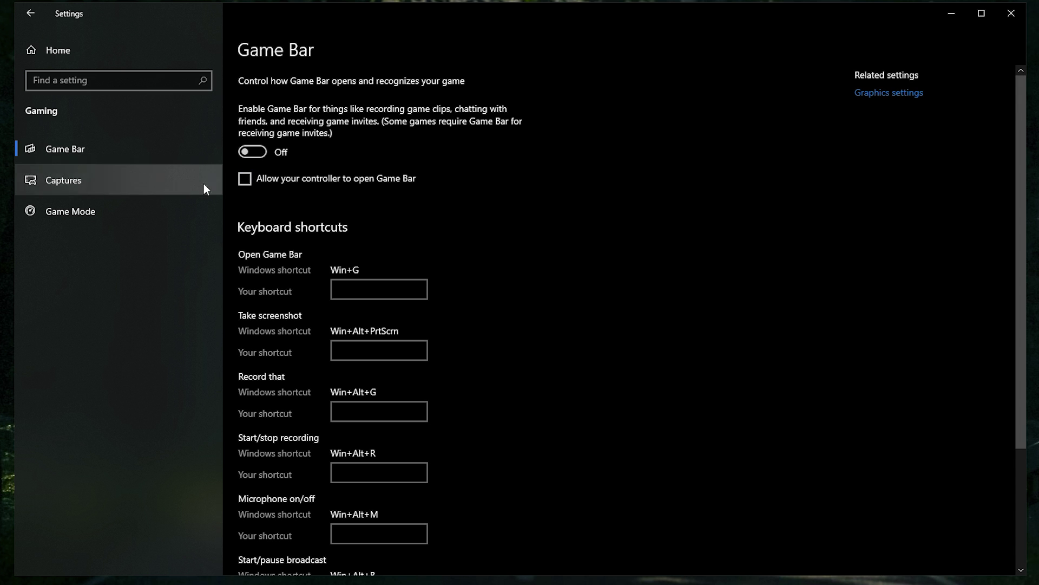
click(148, 181)
click(153, 210)
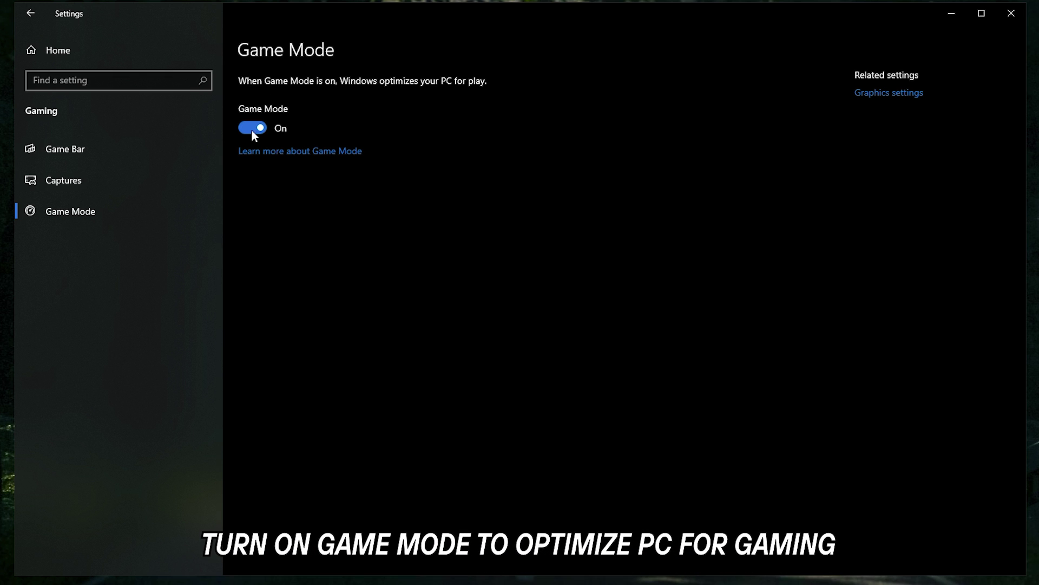
- Turn off transparency in Windows in the Ease of Access display settings and close Settings
click(105, 56)
click(849, 292)
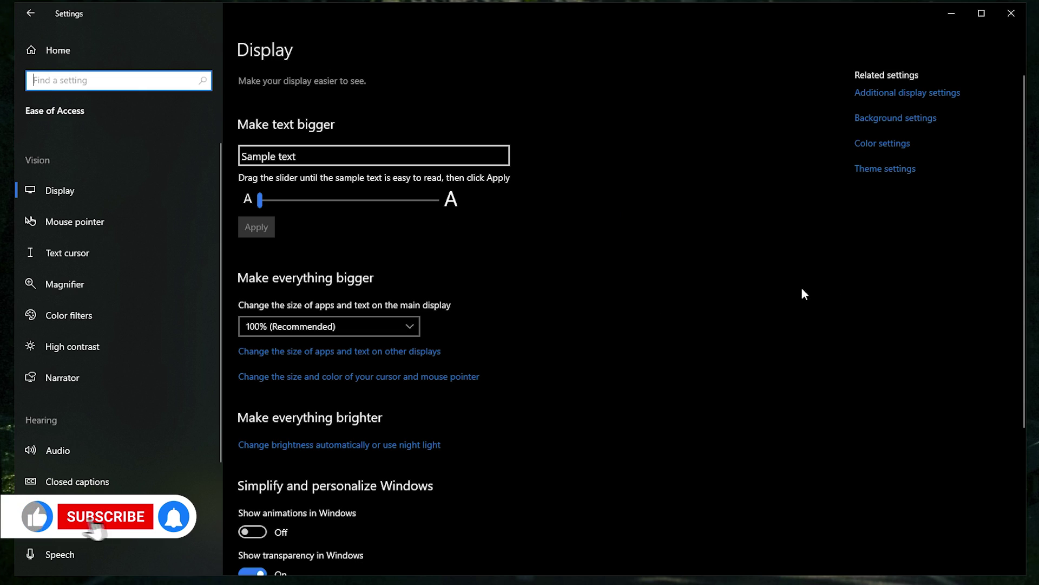
click(100, 191)
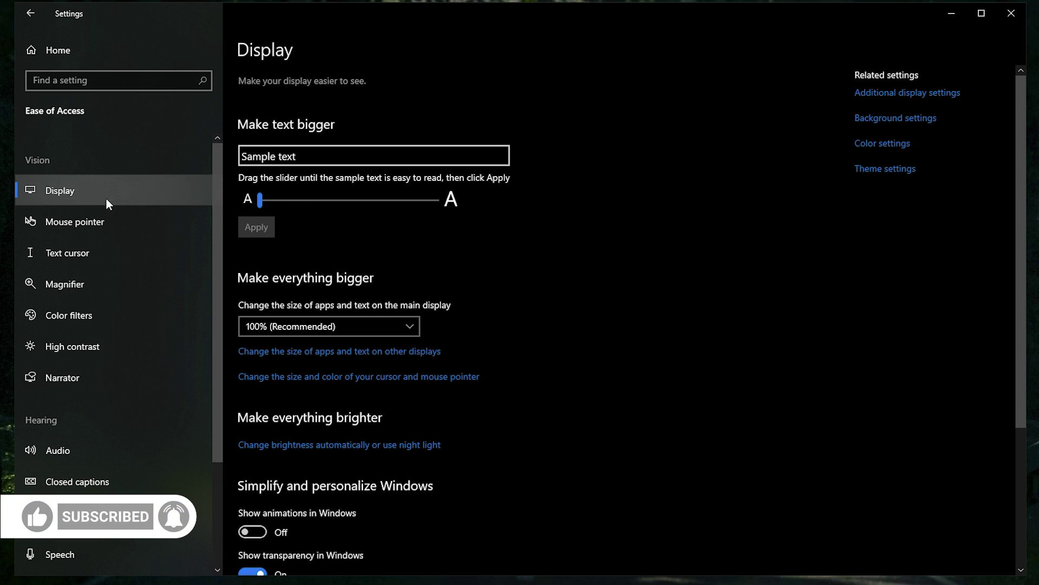
scroll(475, 298, down, 5)
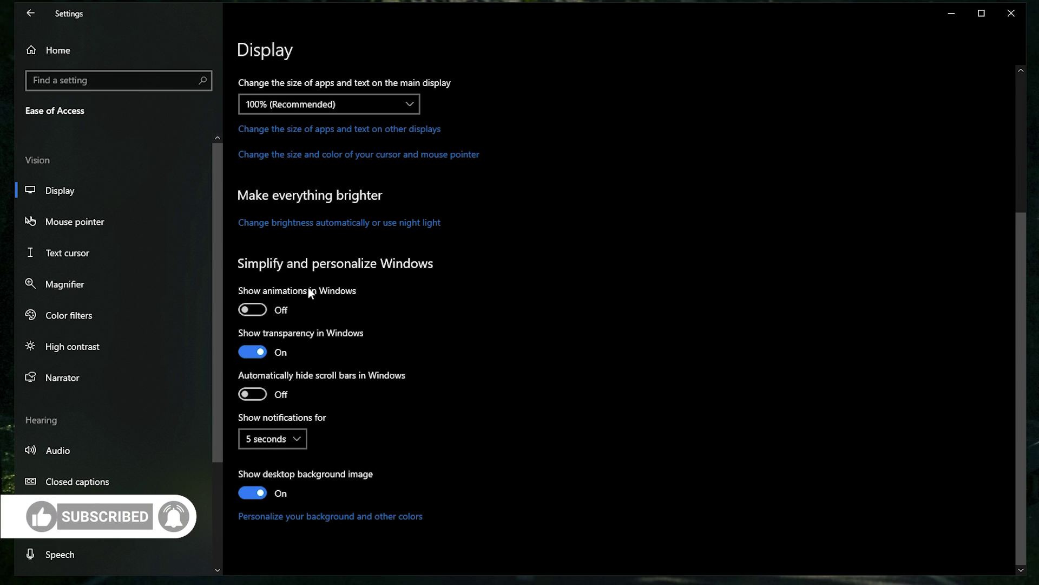
click(245, 353)
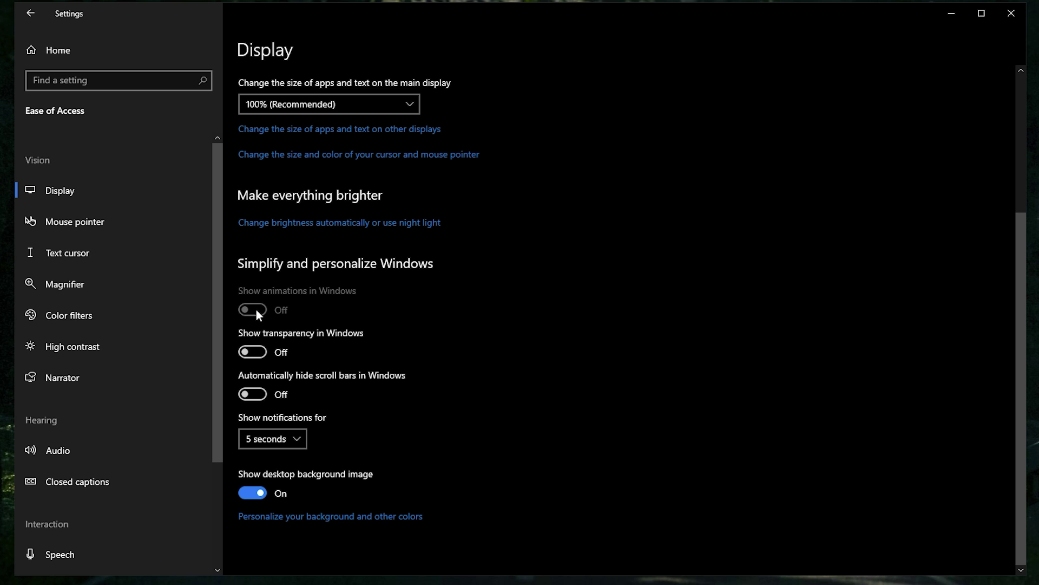
click(177, 52)
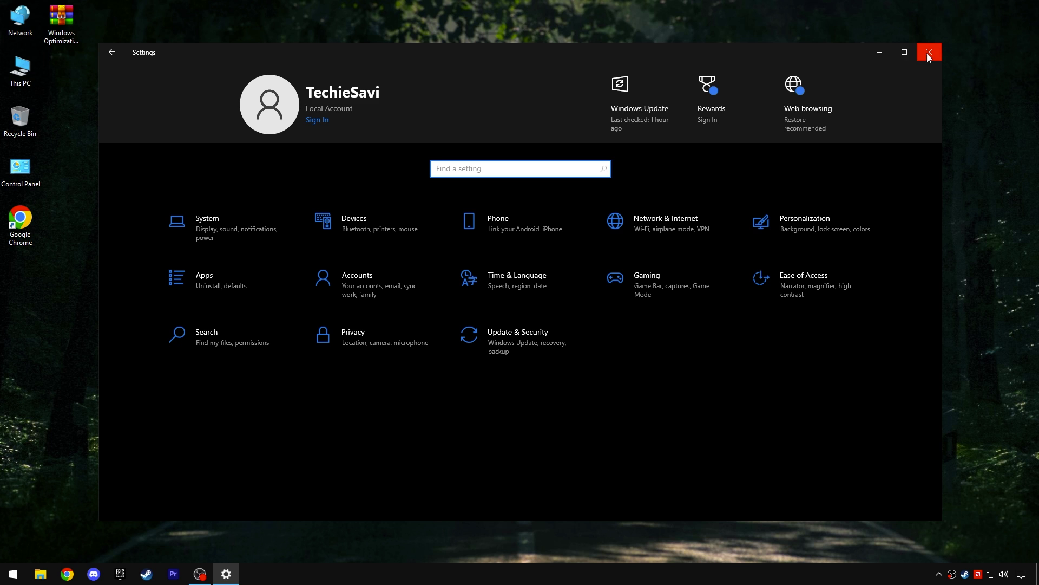
click(929, 56)
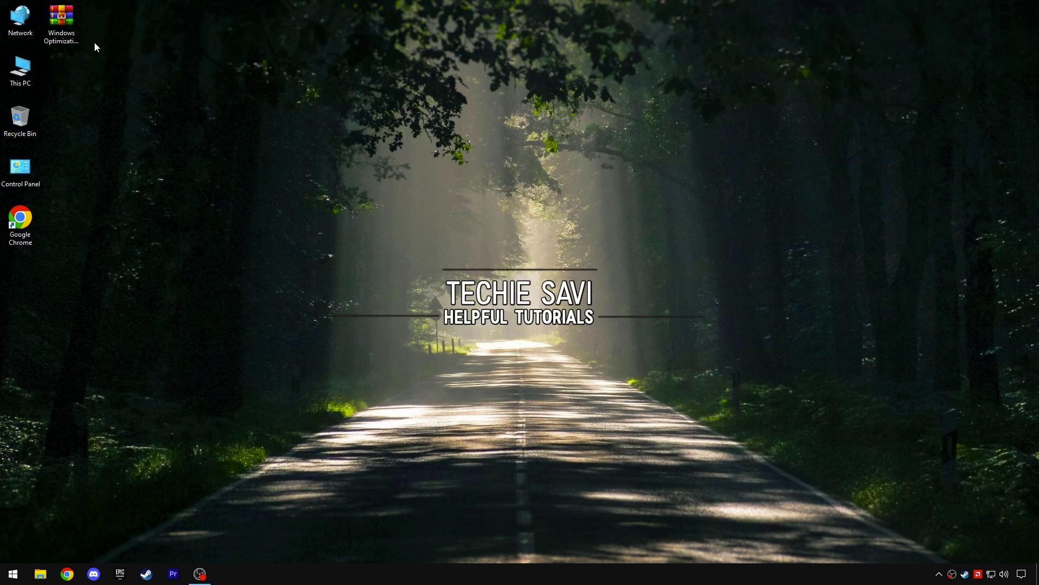
- Move the Windows Optimization PACK archive to an open desktop area and extract its folder to the desktop with WinRAR
drag(75, 29, 421, 237)
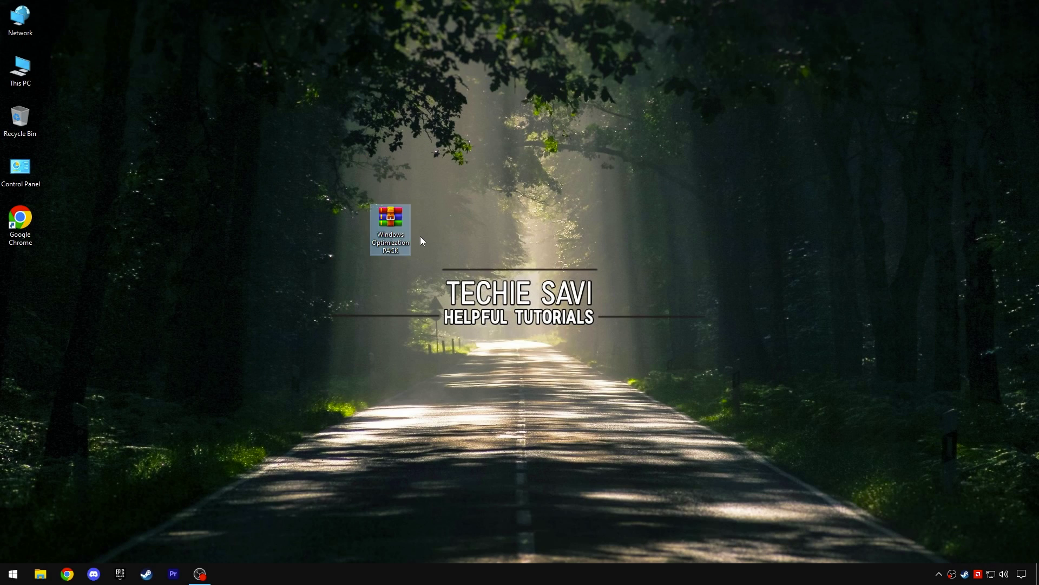
drag(456, 190, 426, 211)
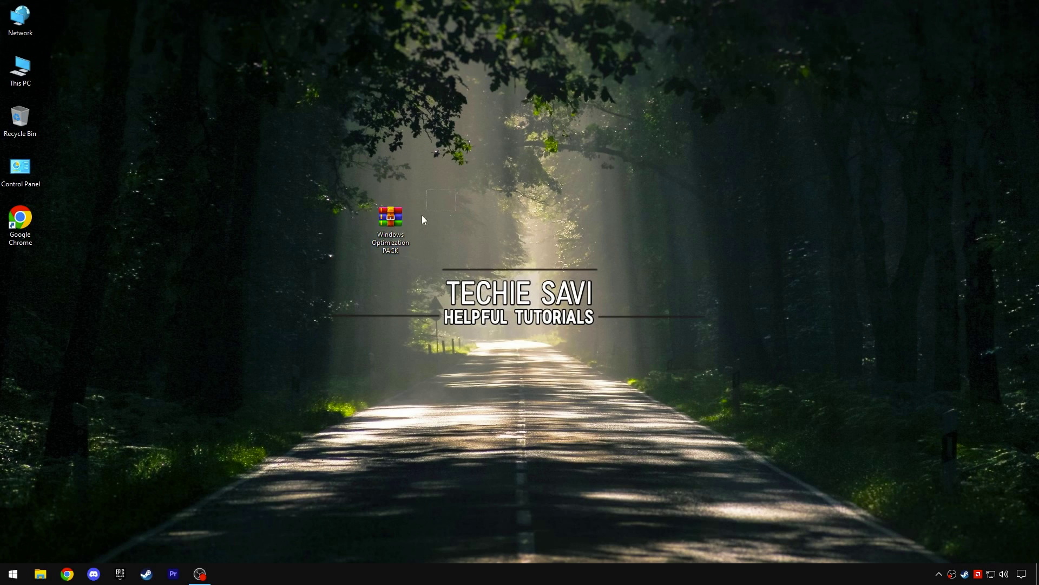
right_click(382, 231)
click(411, 242)
click(160, 168)
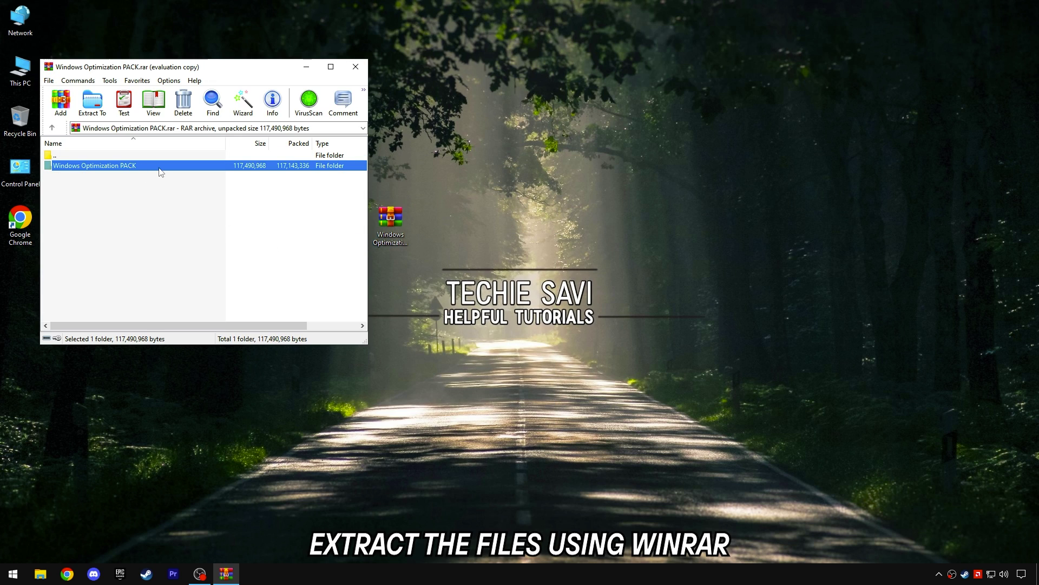
drag(490, 229, 492, 229)
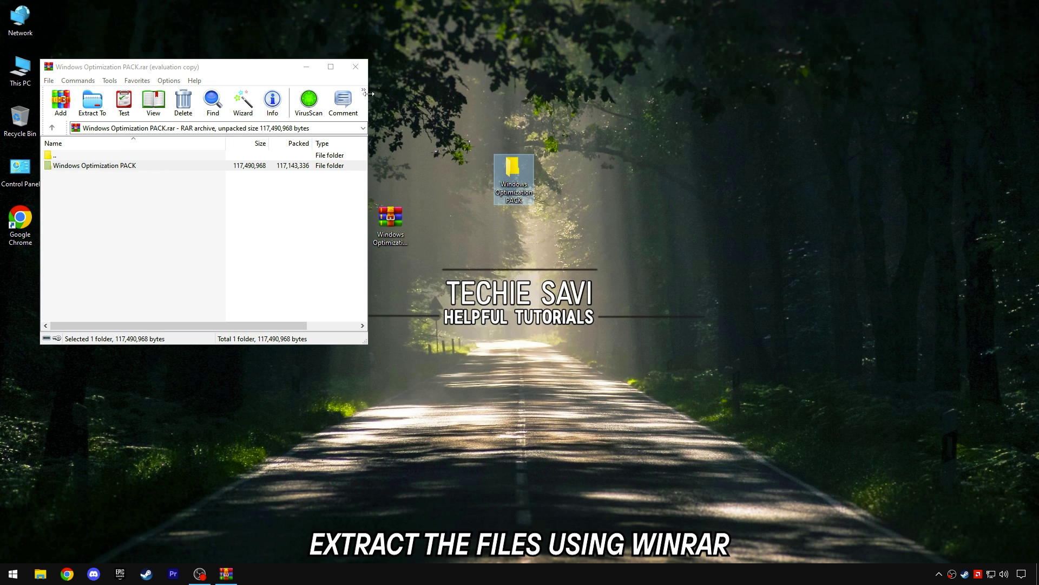
click(356, 67)
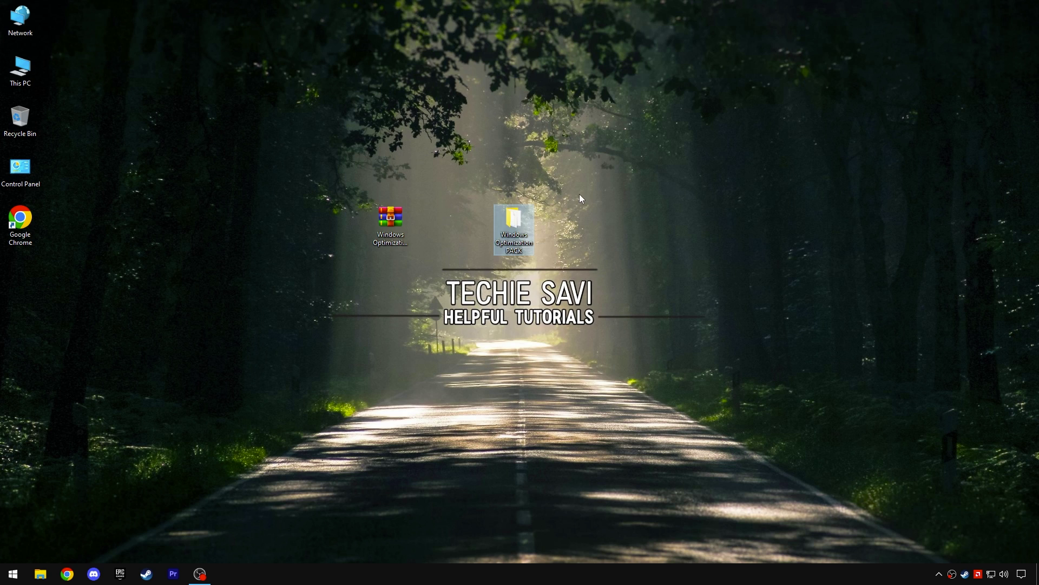
- Open the Azurite folder inside the extracted Windows Optimization PACK folder
right_click(525, 236)
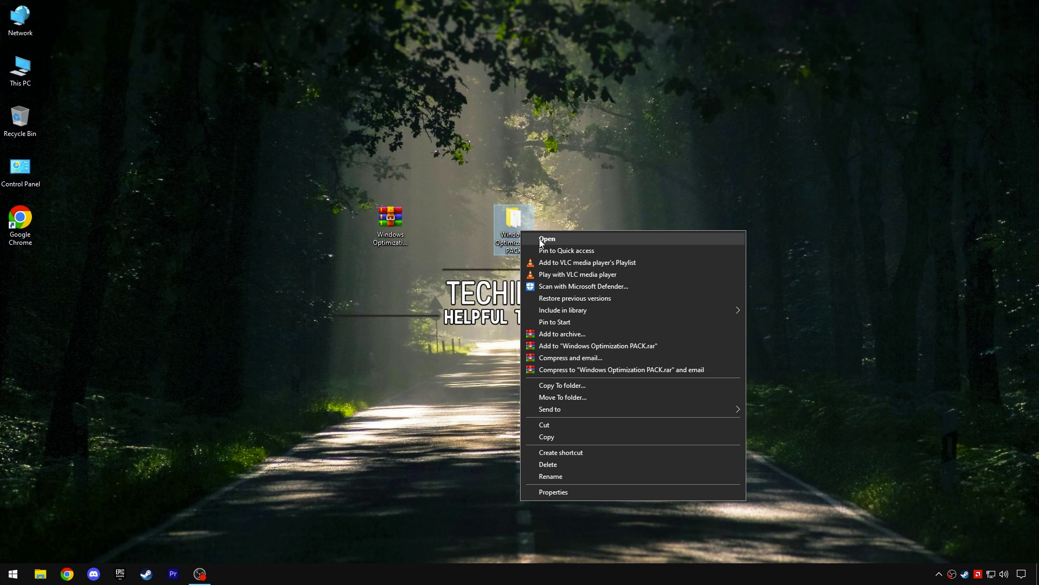
click(547, 239)
drag(359, 224, 463, 134)
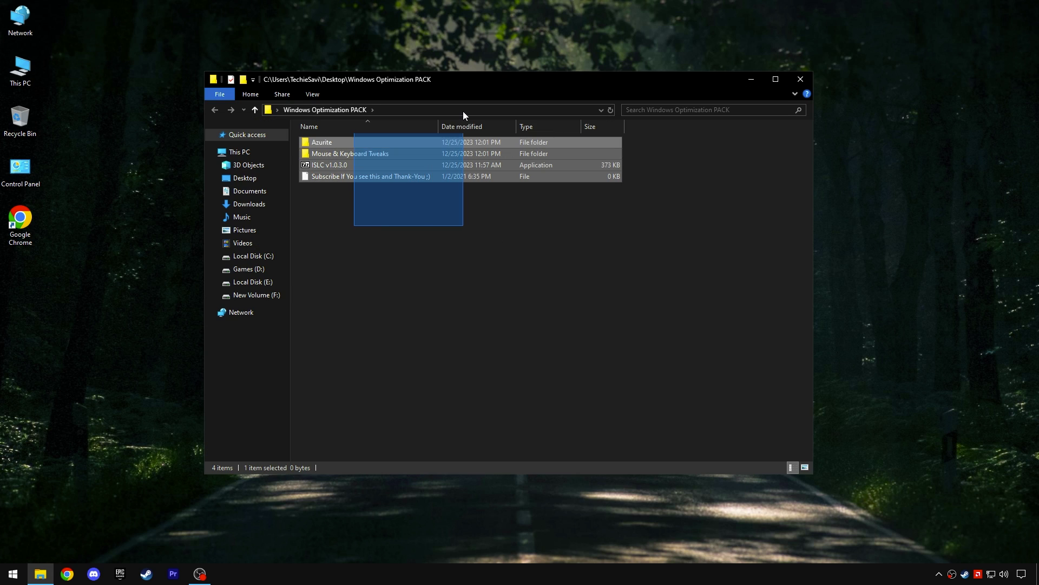
click(442, 218)
double_click(337, 144)
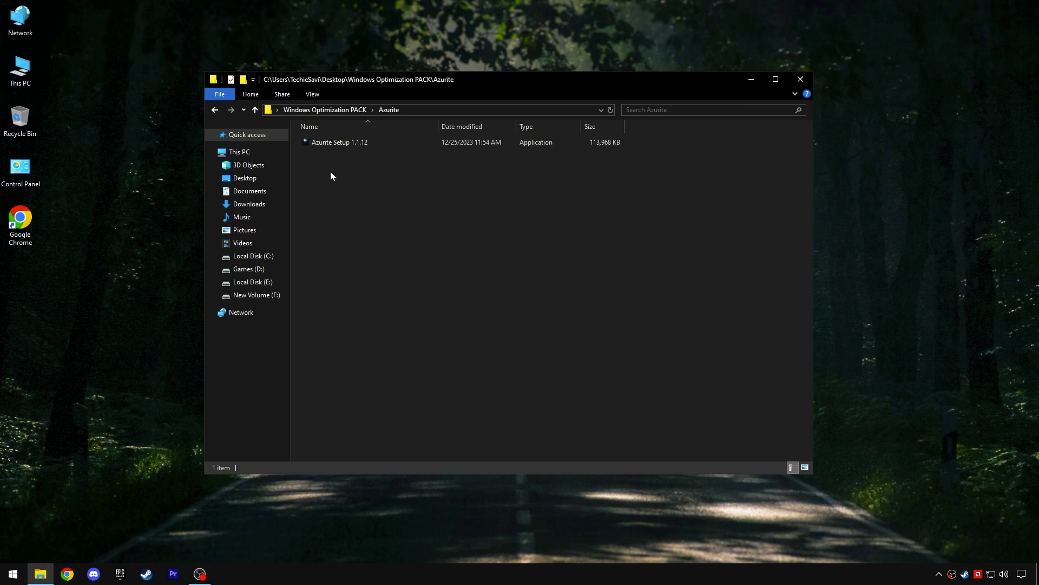
- Run Azurite Setup 1.1.12 as administrator, install it only for the current user, and finish with Run Azurite enabled
right_click(345, 142)
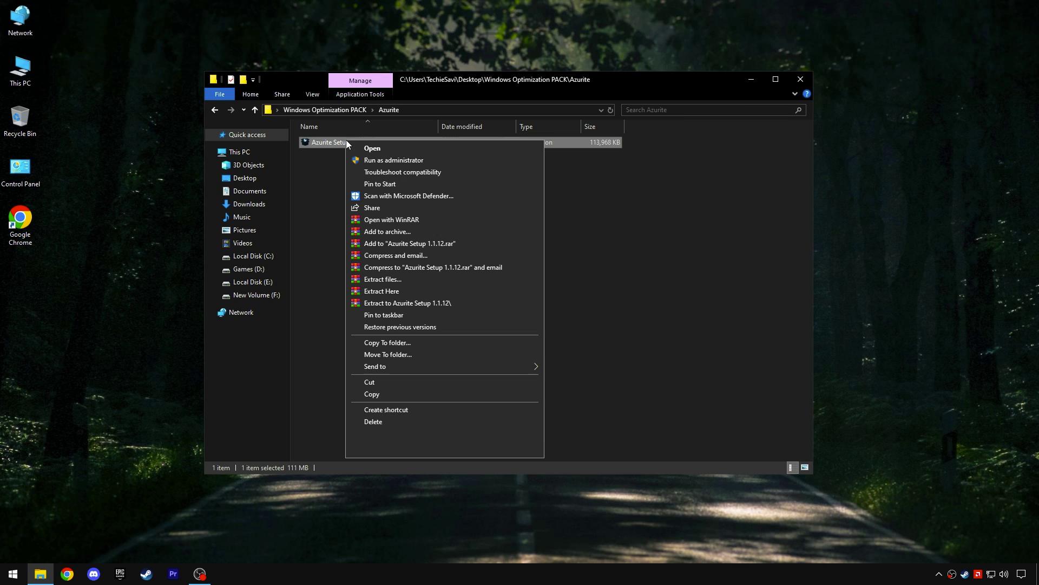
click(361, 159)
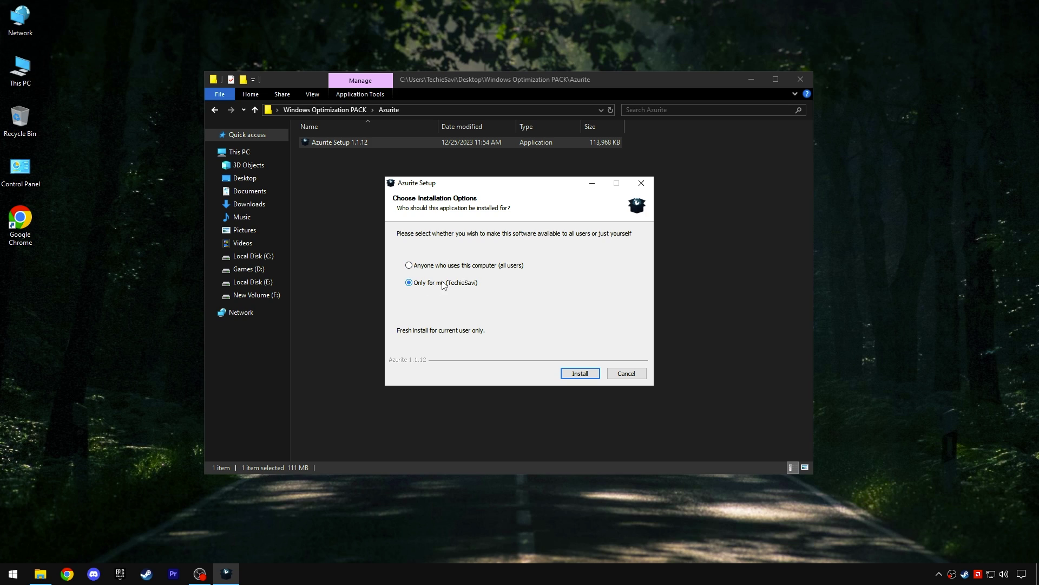
click(580, 375)
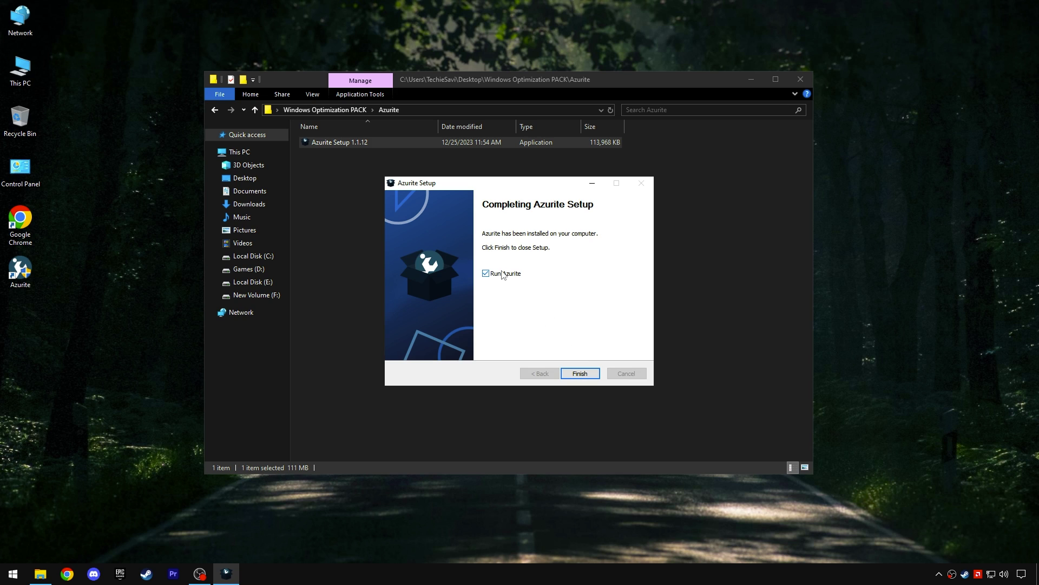
click(572, 378)
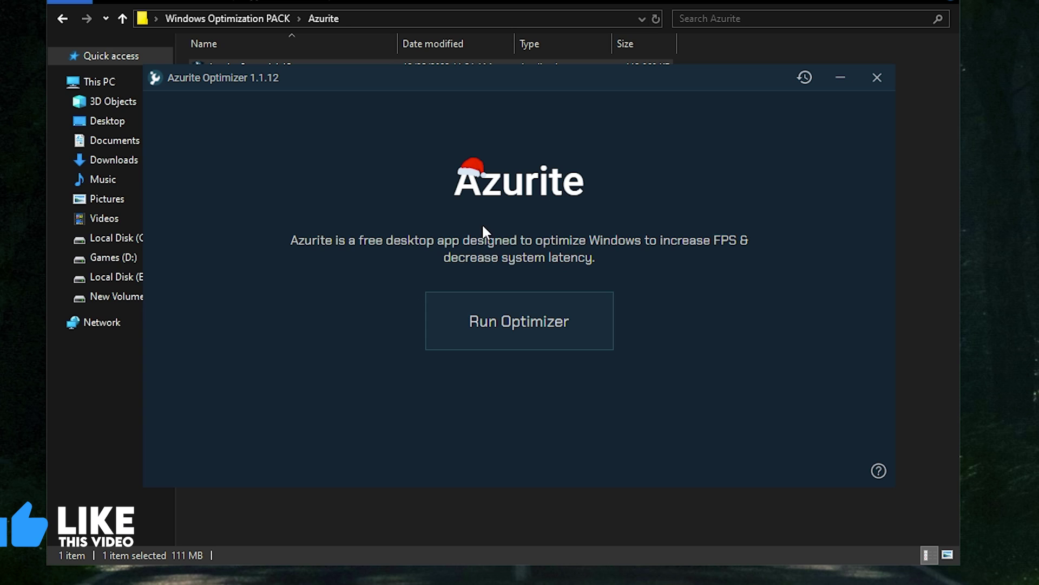
- Create a revert point in Azurite Optimizer and run the optimizer
click(805, 78)
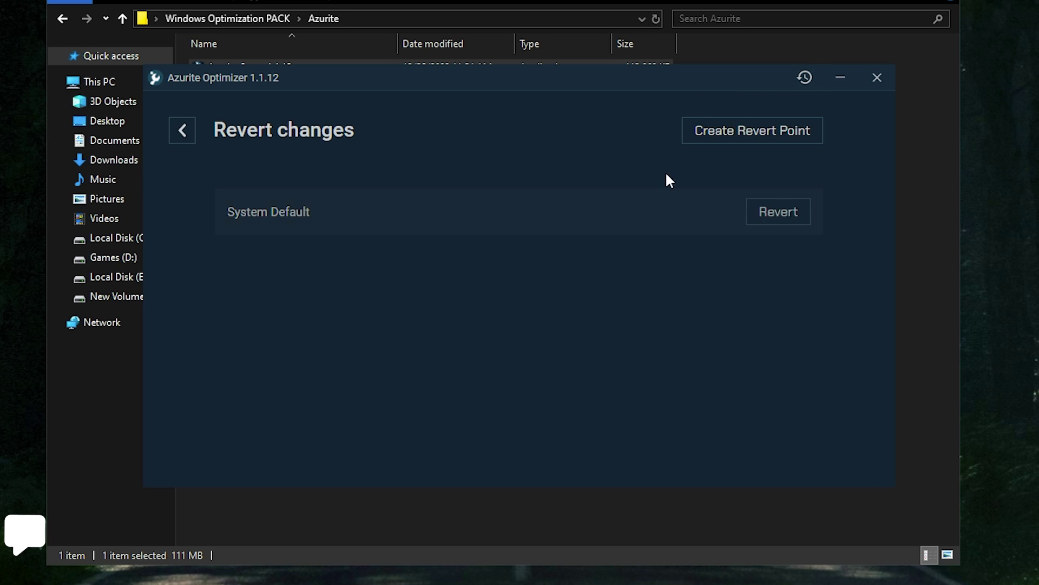
click(708, 140)
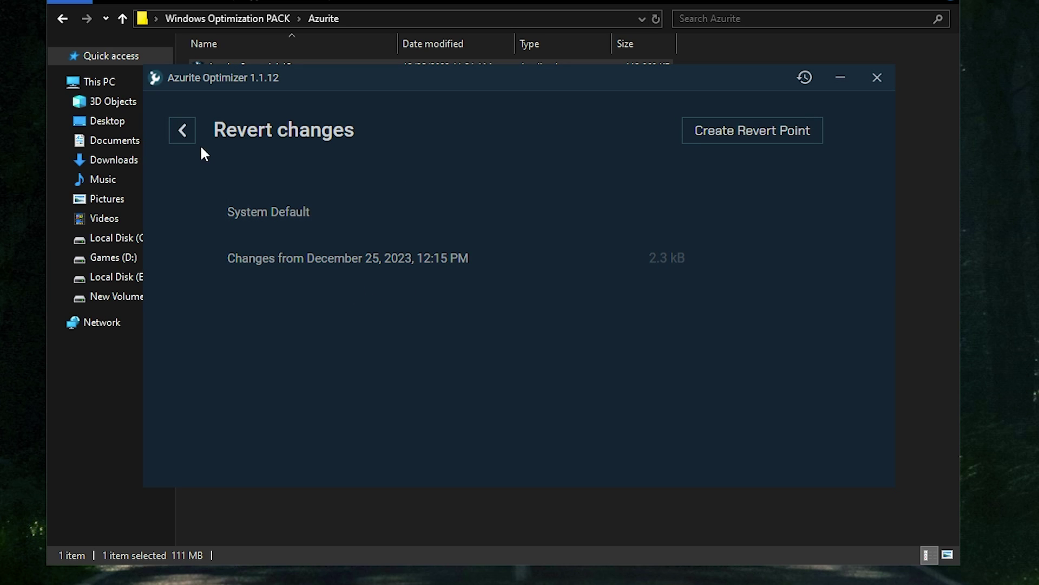
click(183, 136)
click(516, 326)
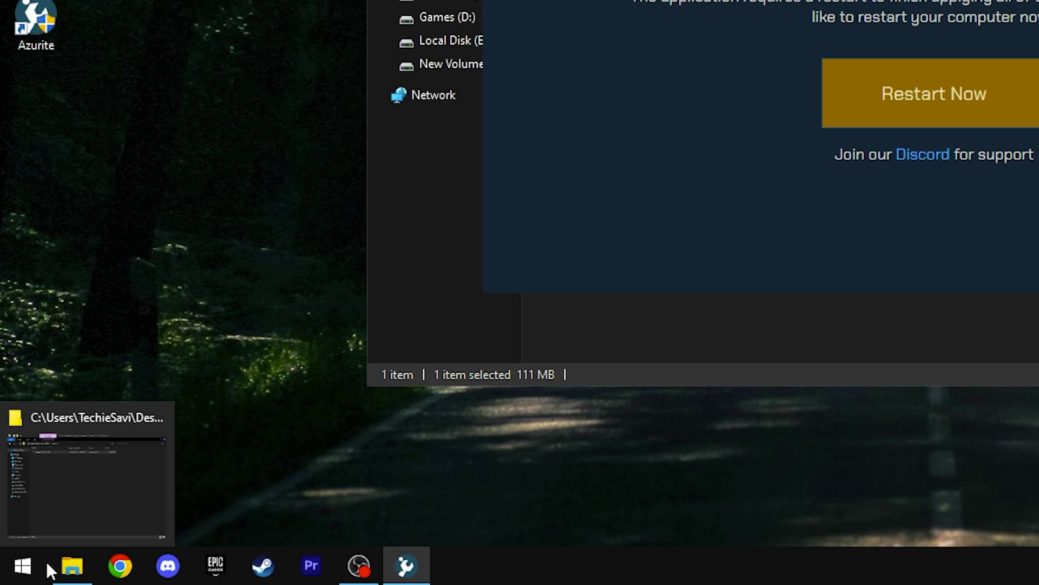
- Search Windows for Power plan, open the Power Options list of plans to check the active plan, and close it
click(11, 574)
text(Po)
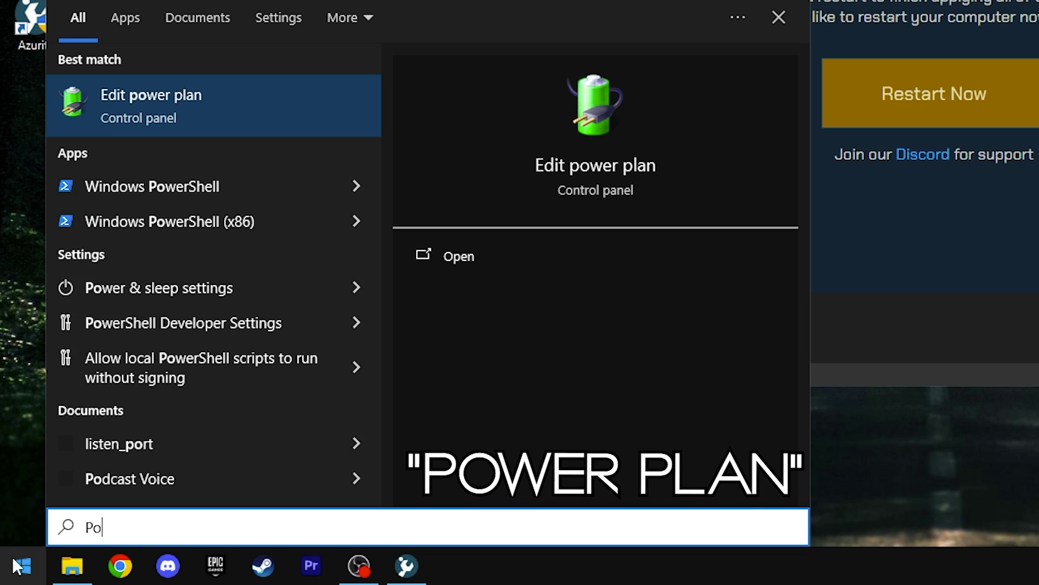
text(wer plan)
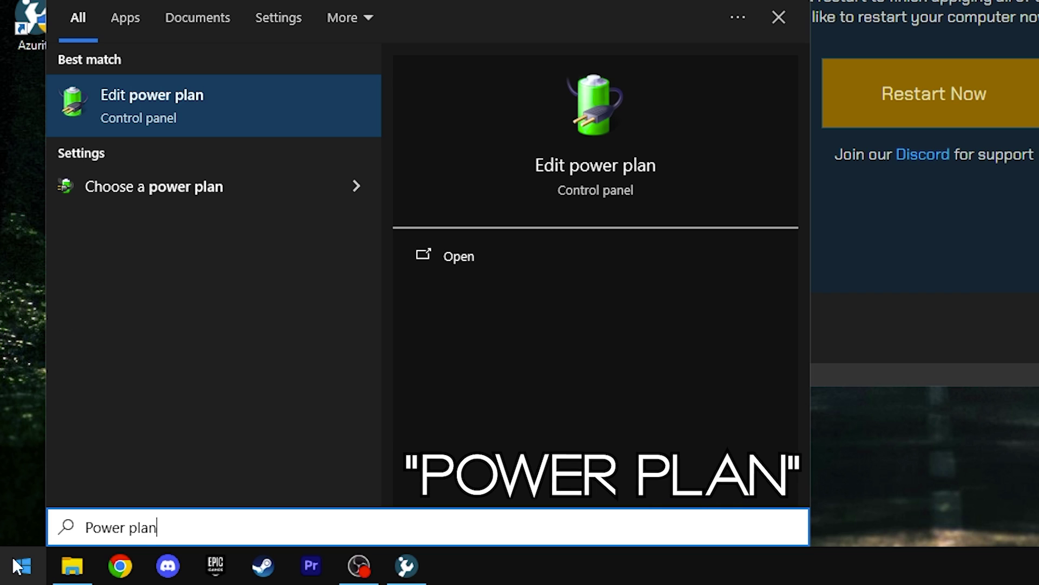
click(455, 264)
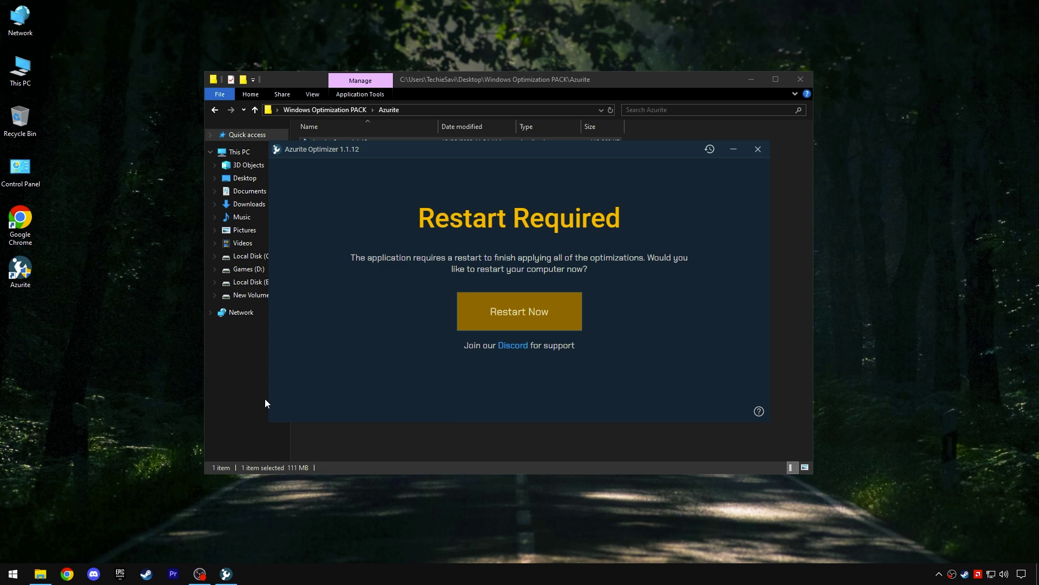
click(459, 105)
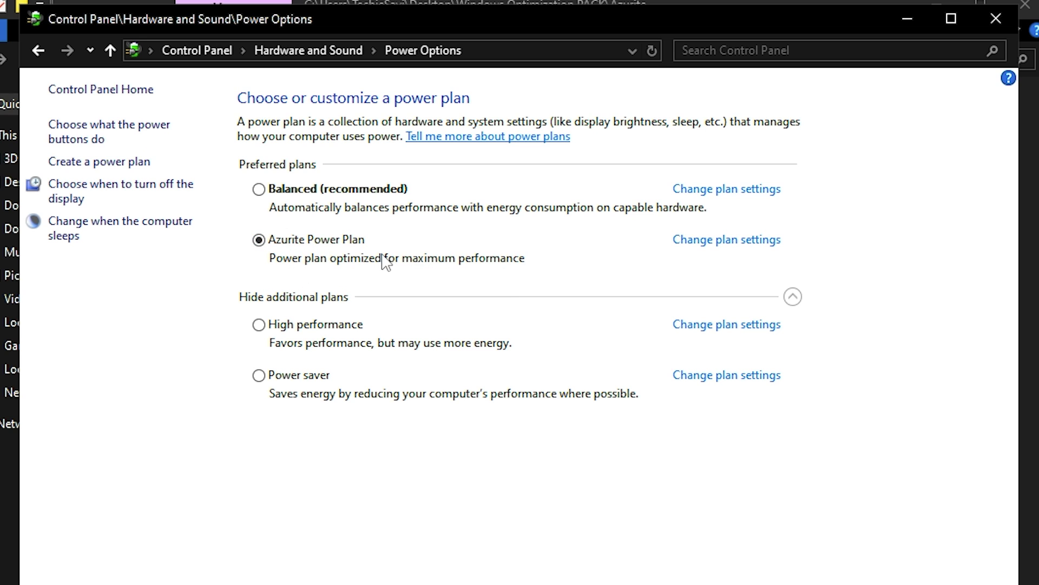
click(995, 21)
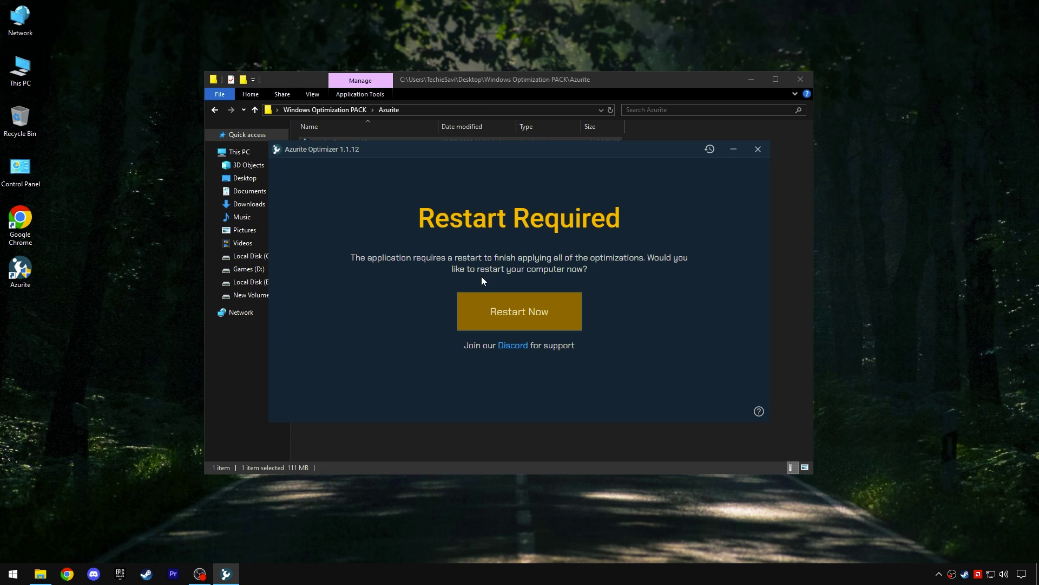
- Close Azurite Optimizer without restarting and launch Setup from the Mouse & Keyboard Tweaks folder of the Windows Optimization PACK
click(761, 150)
click(342, 111)
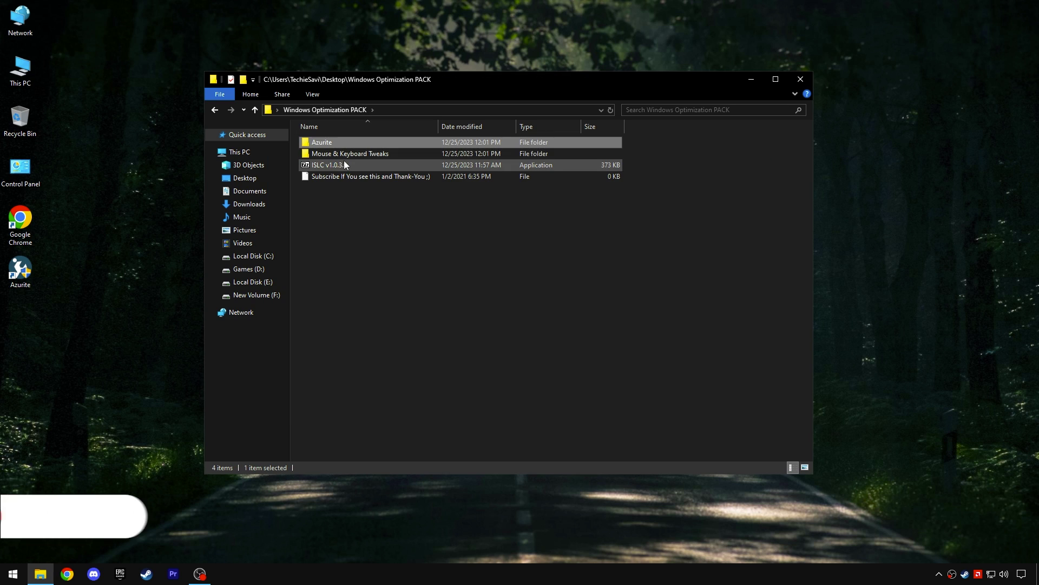
double_click(354, 155)
right_click(310, 142)
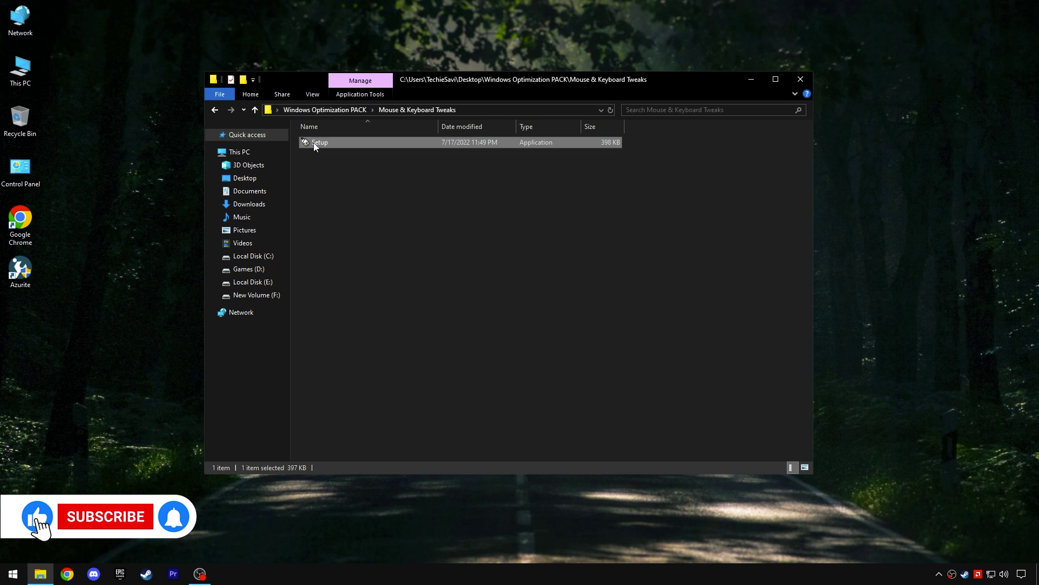
click(350, 152)
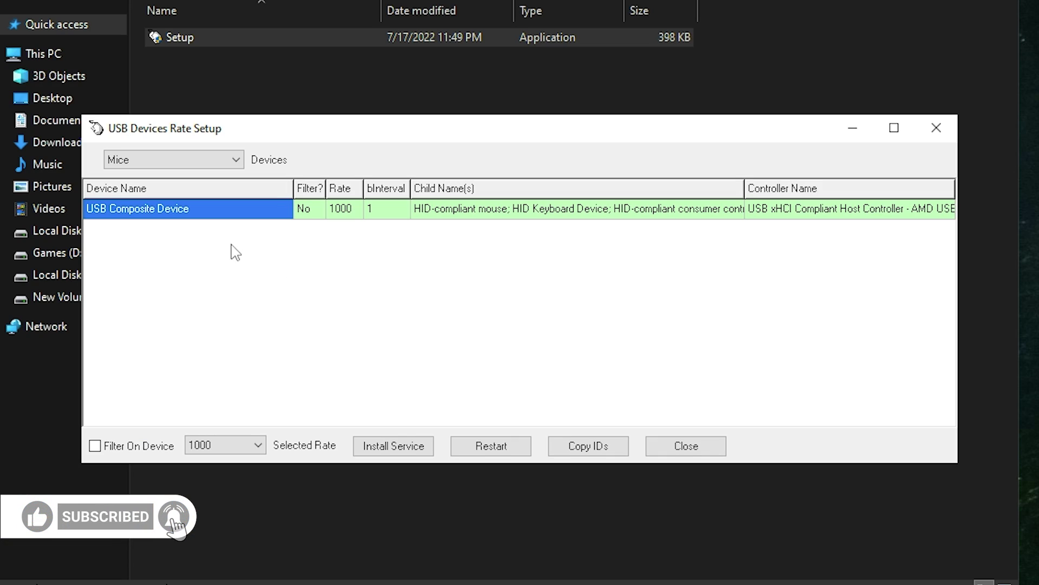
- Show the Mice devices and set the selected rate of the USB Composite Device to 1000
click(200, 163)
click(131, 177)
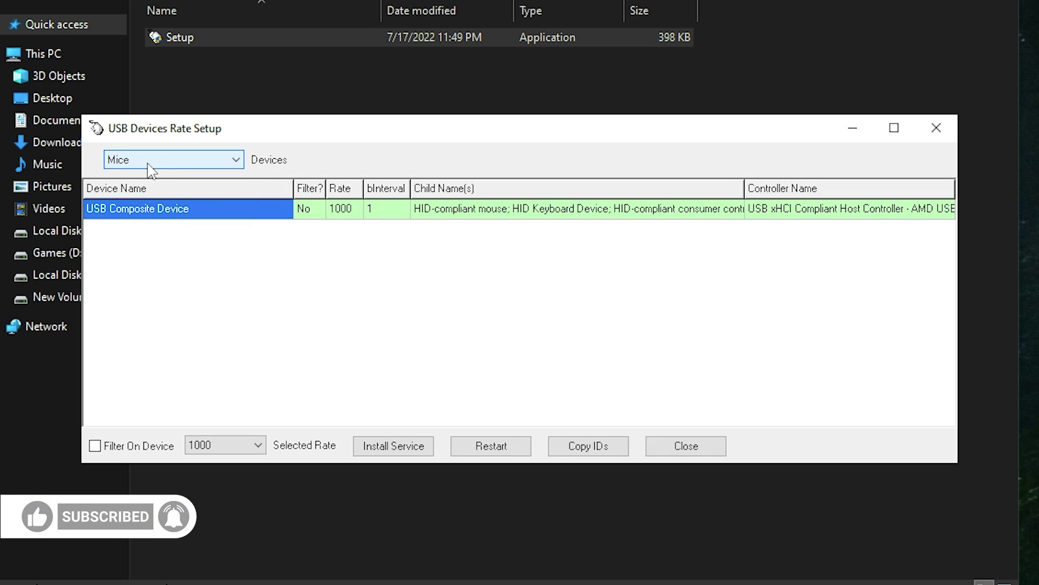
click(344, 210)
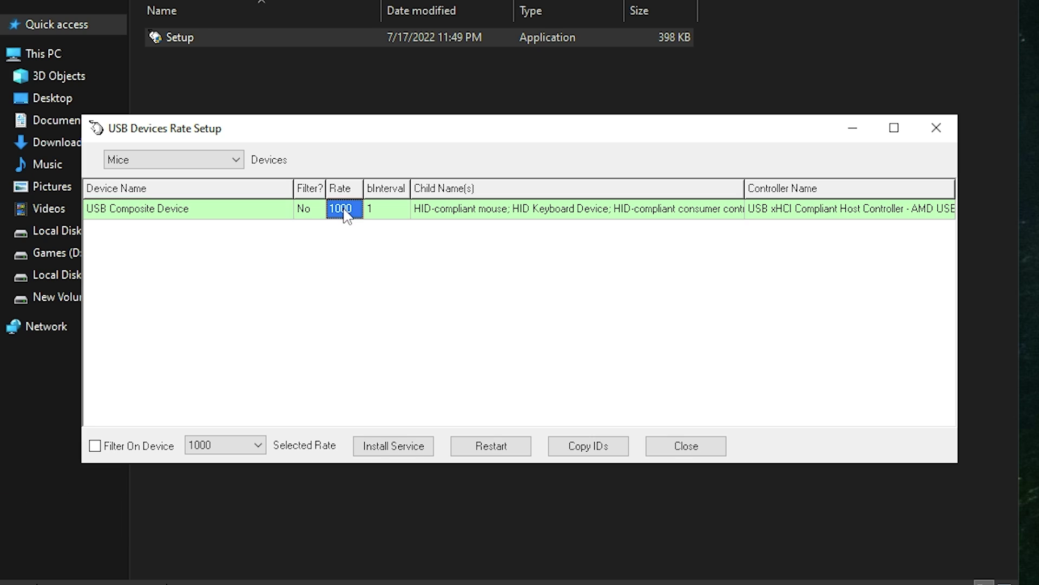
click(238, 445)
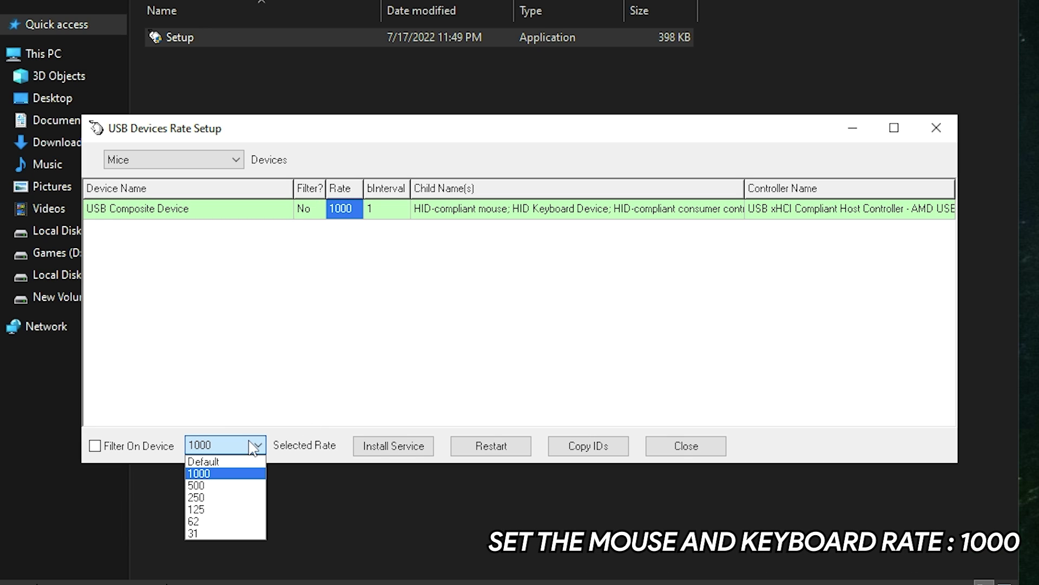
click(230, 465)
click(227, 446)
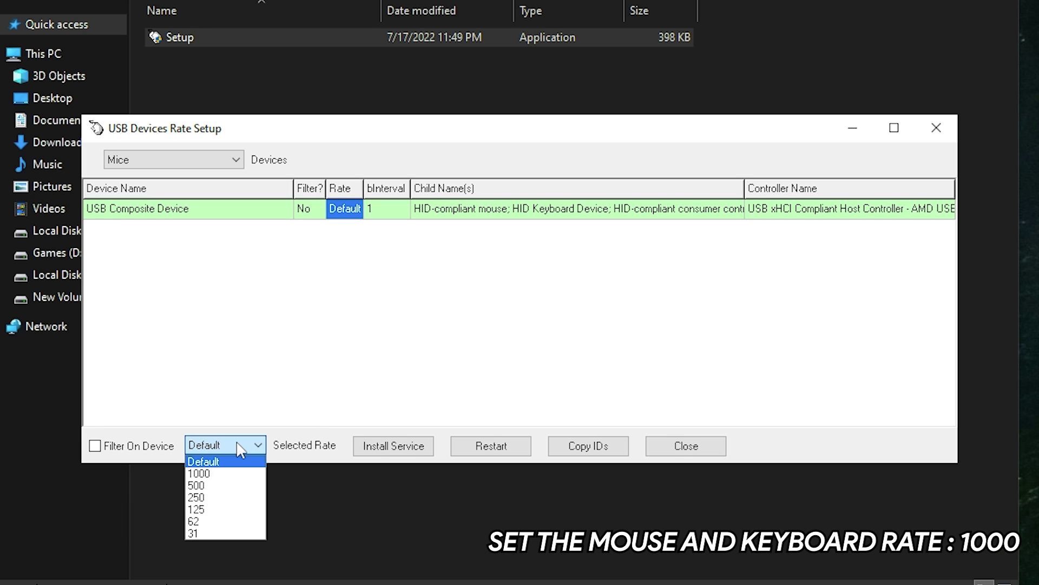
click(219, 473)
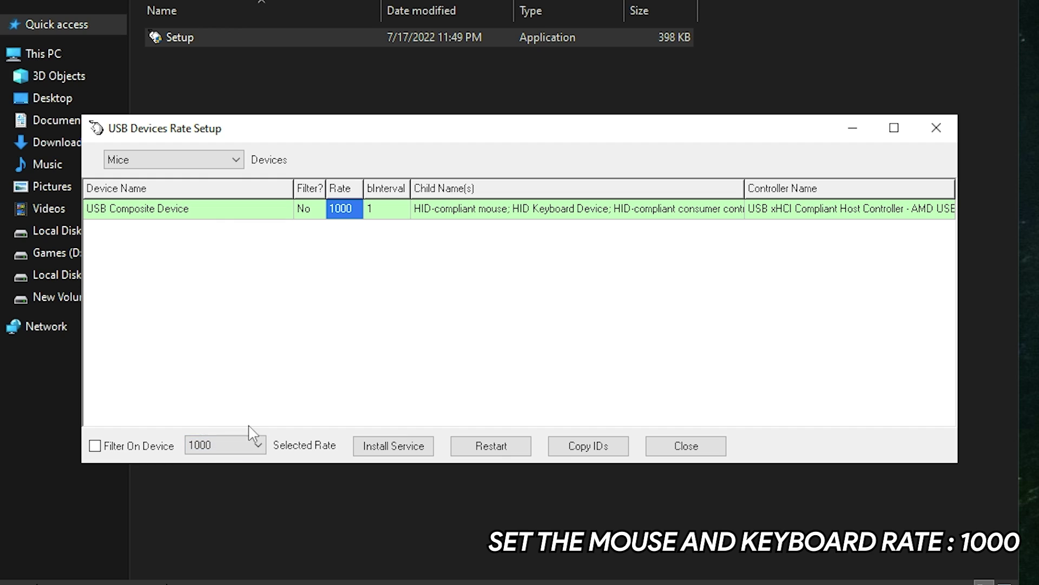
- Switch to the Keyboards devices, set the second USB Composite Device's rate to 1000, and close USB Devices Rate Setup
click(174, 157)
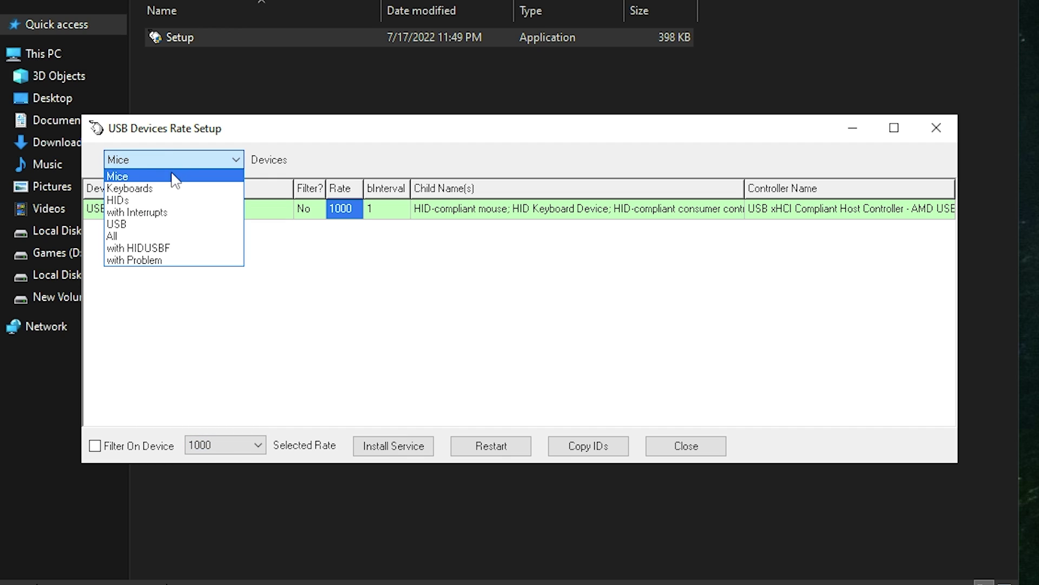
click(168, 190)
click(351, 232)
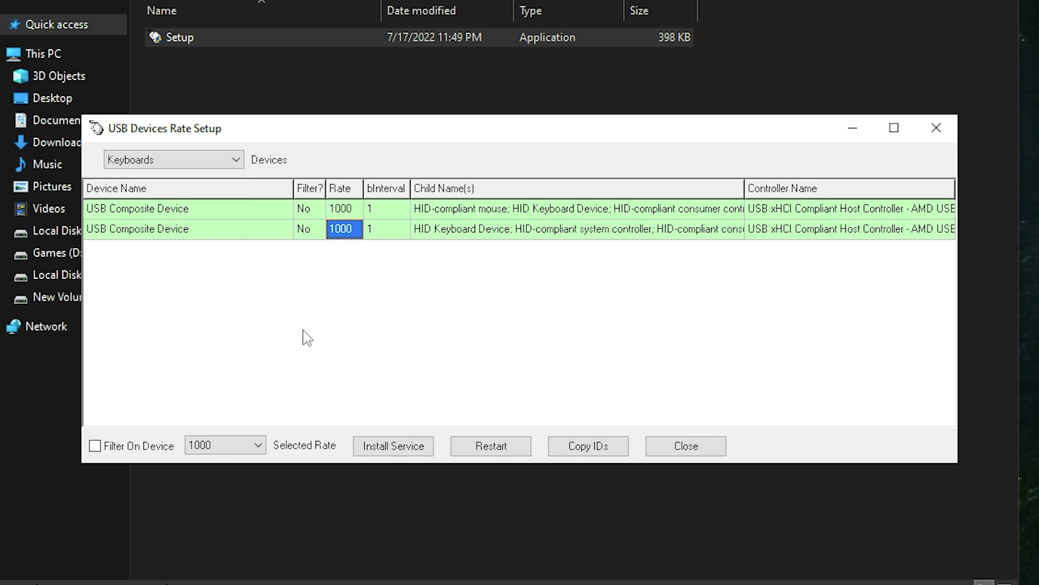
click(222, 445)
click(213, 469)
click(216, 445)
click(211, 459)
click(225, 445)
click(224, 469)
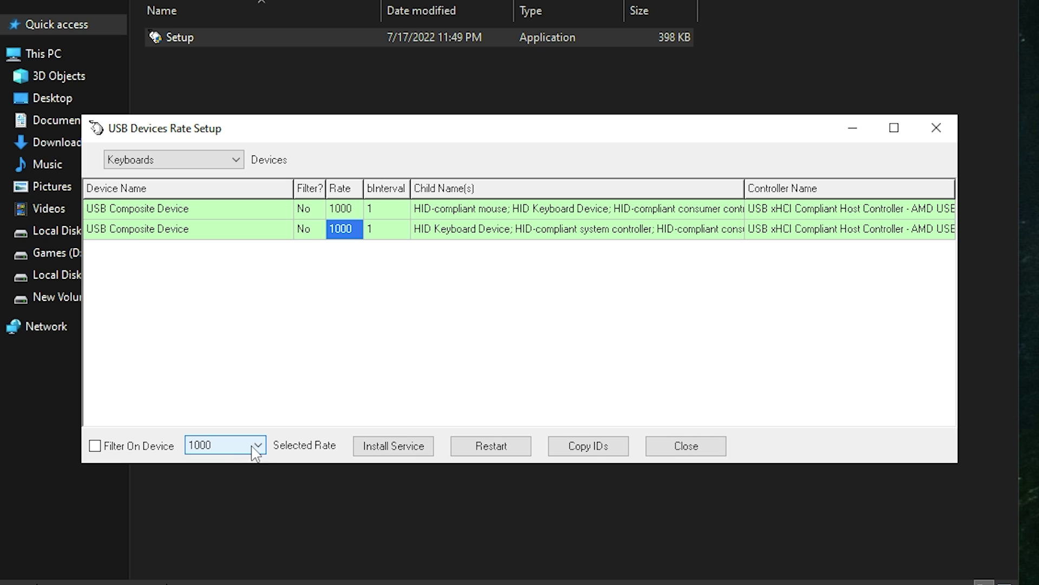
click(417, 461)
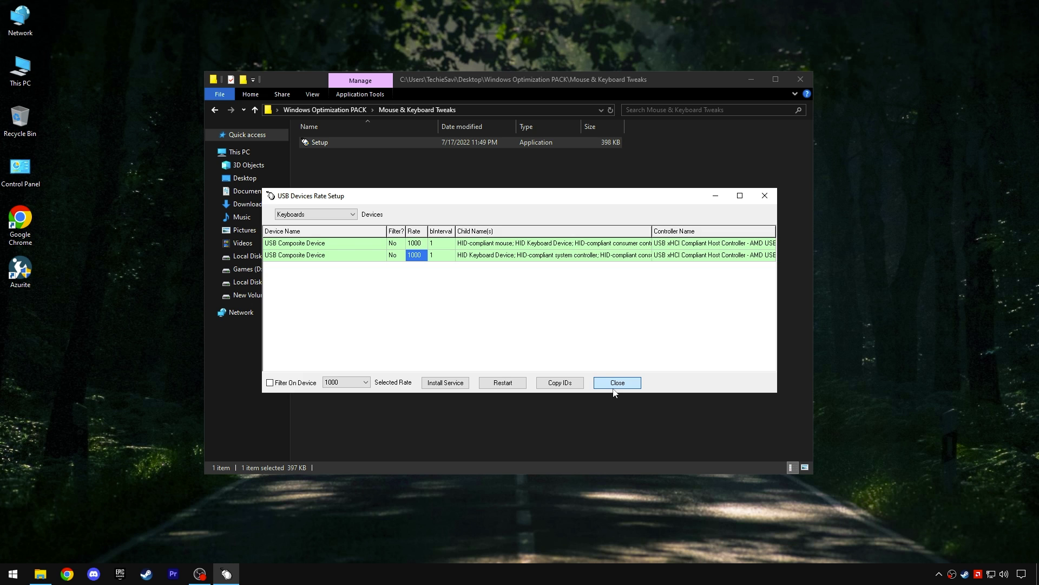
click(616, 384)
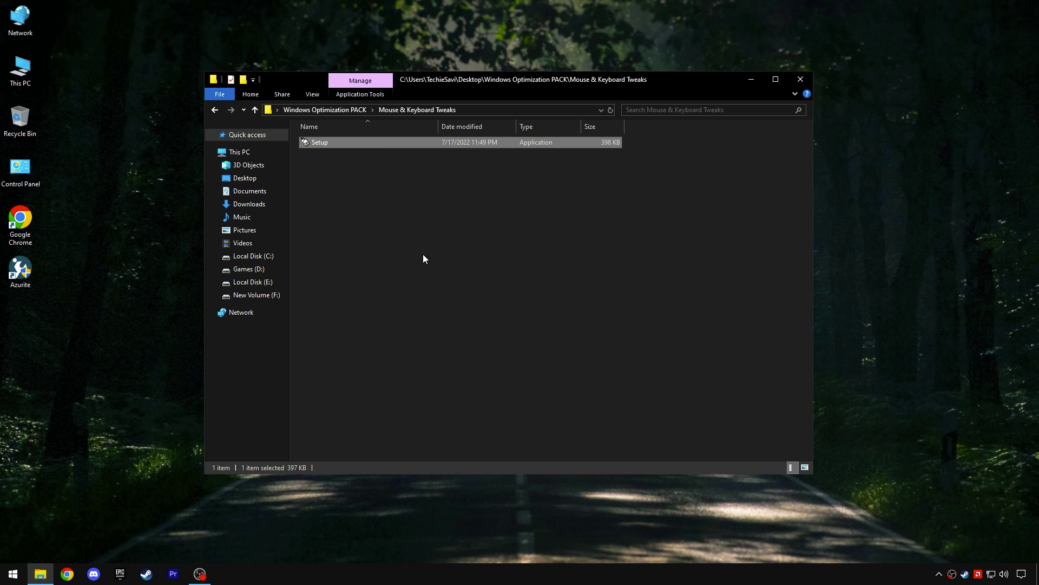
- Extract the ISLC v1.0.3.0 self-extracting archive from the Windows Optimization PACK folder to the Desktop
click(349, 110)
double_click(335, 163)
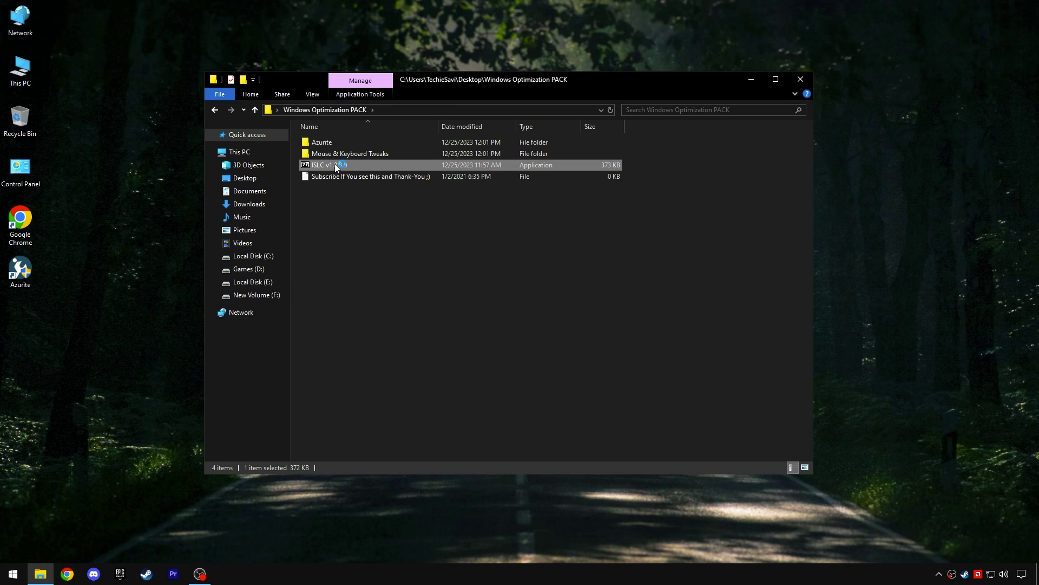
click(608, 277)
click(465, 246)
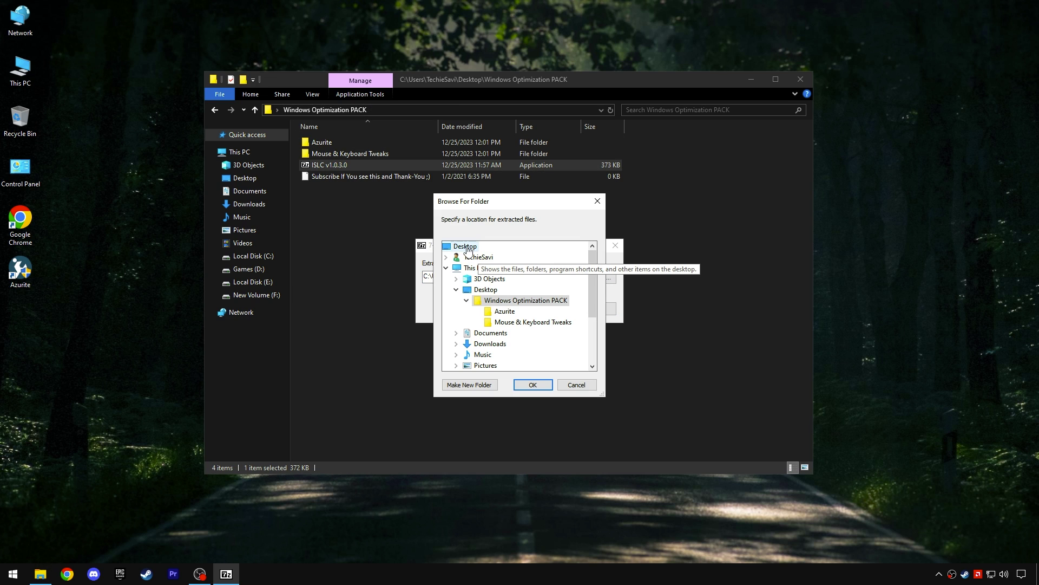
click(528, 382)
click(533, 309)
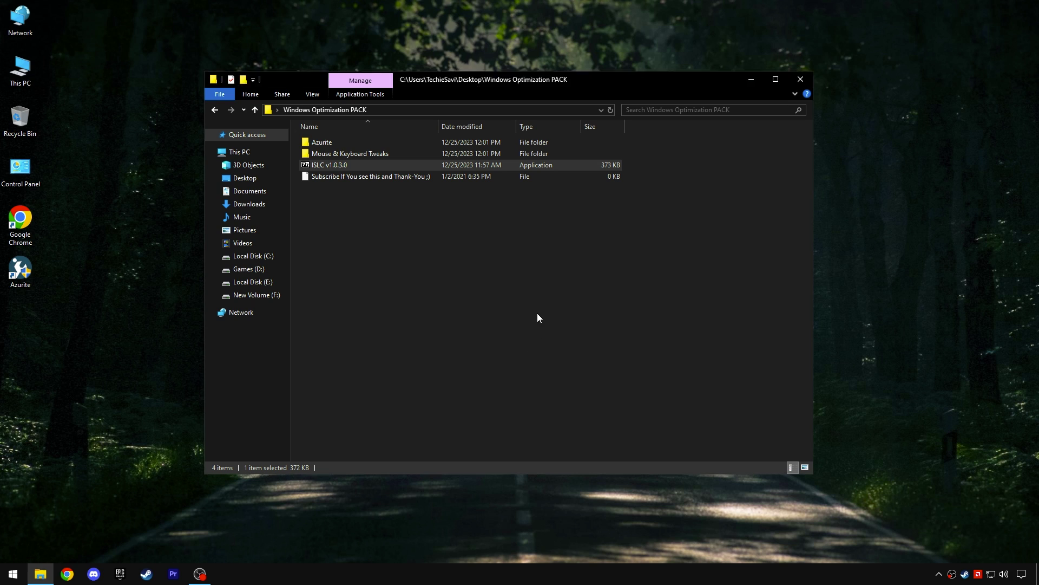
- Launch the Intelligent standby list cleaner ISLC application from the extracted ISLC v1.0.3.0 desktop folder and move its window over the folder
double_click(20, 319)
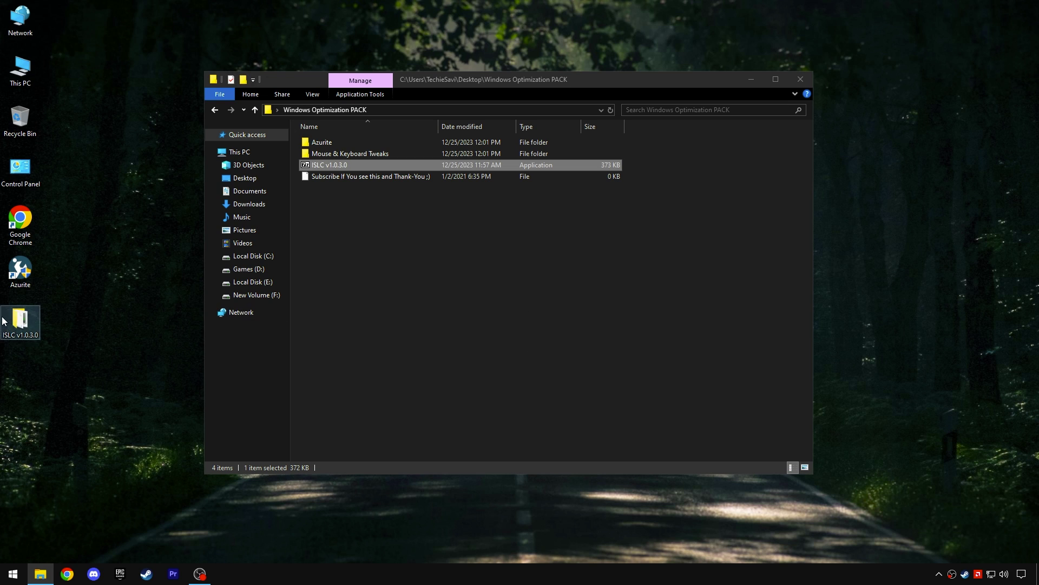
drag(399, 102, 390, 92)
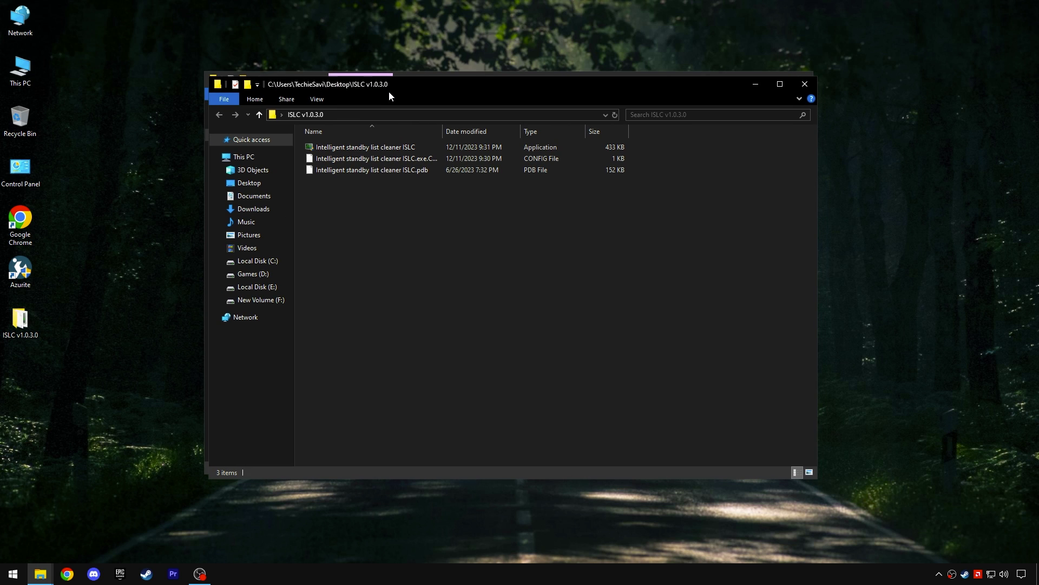
click(400, 150)
double_click(401, 149)
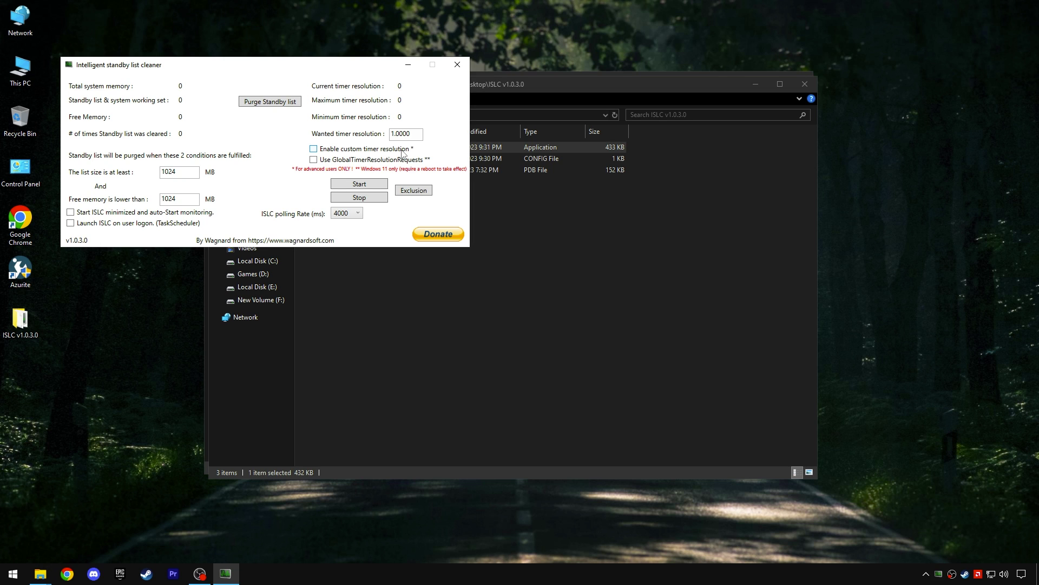
drag(310, 68, 556, 200)
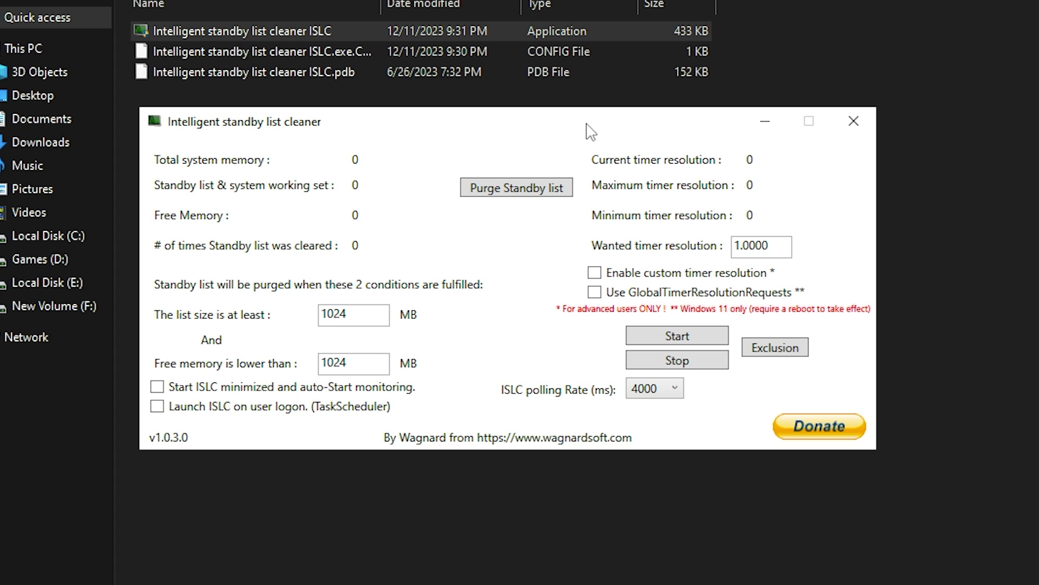
- Keep the minimum list size at 1024 MB and enable starting ISLC minimized with auto-start monitoring and launching it on user logon
click(385, 314)
drag(384, 314, 324, 315)
click(361, 314)
click(157, 386)
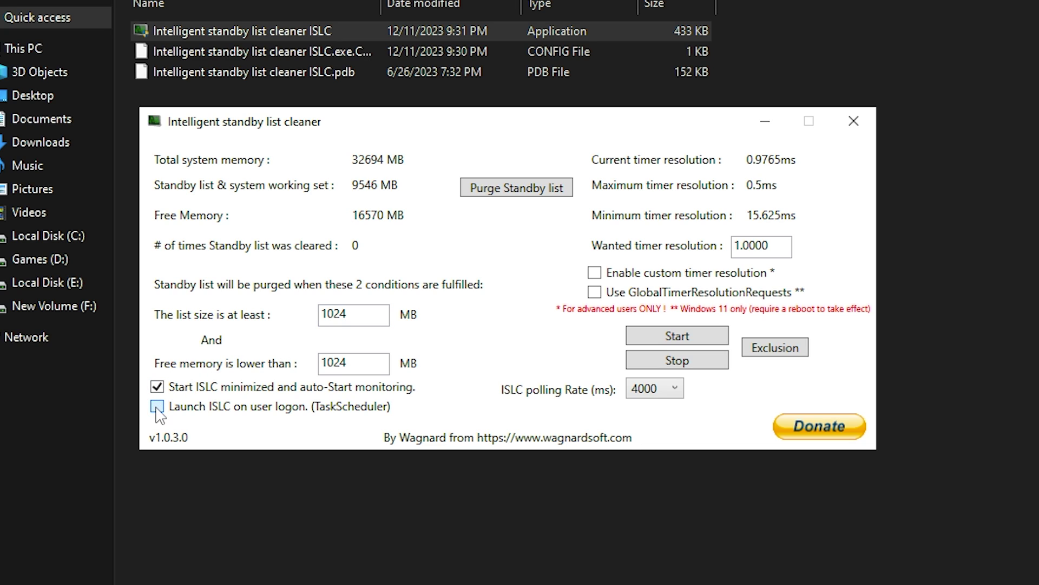
click(157, 406)
- Set the free memory threshold for purging the standby list to 16000 MB
drag(373, 361, 284, 364)
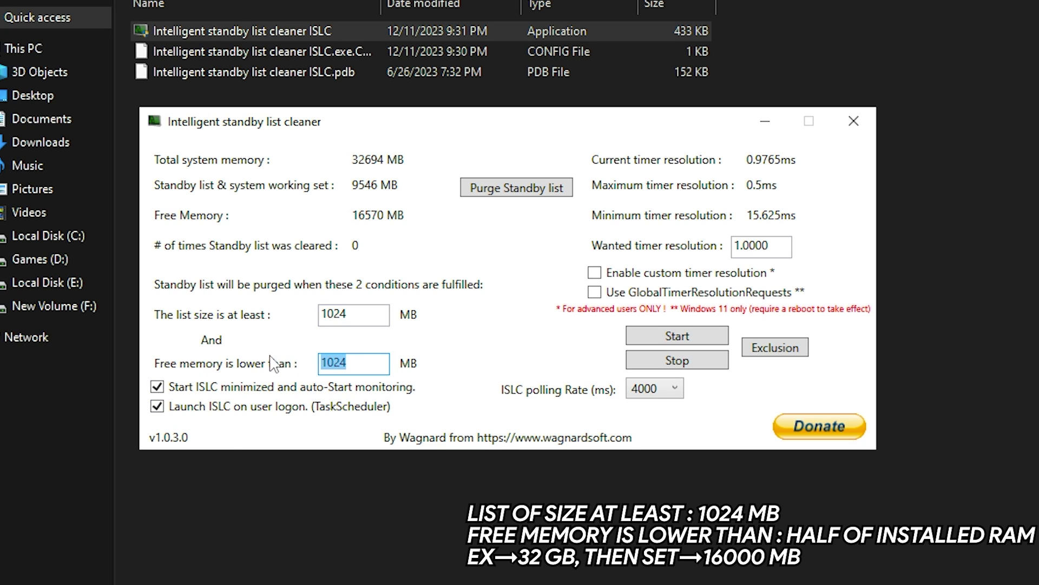
key(BackSpace)
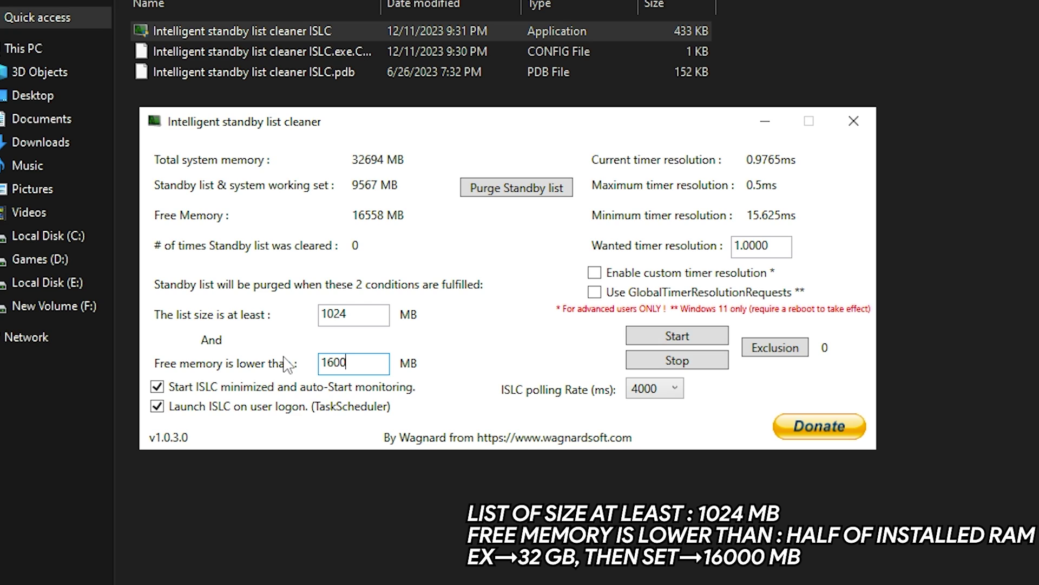
drag(379, 363, 301, 373)
click(359, 360)
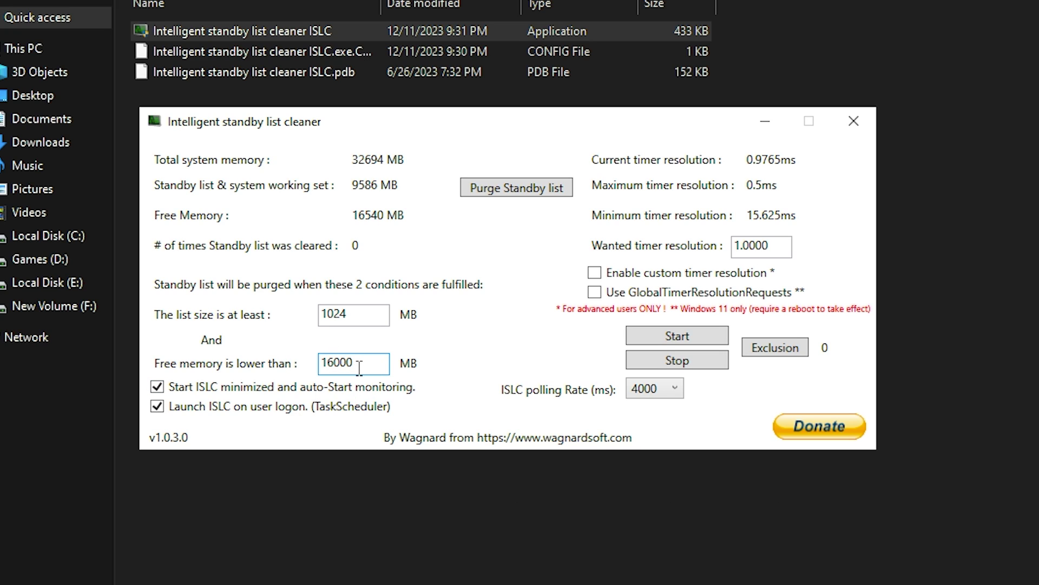
- Set the wanted timer resolution to 0.5000 and enable custom timer resolution
drag(788, 246, 636, 251)
key(BackSpace)
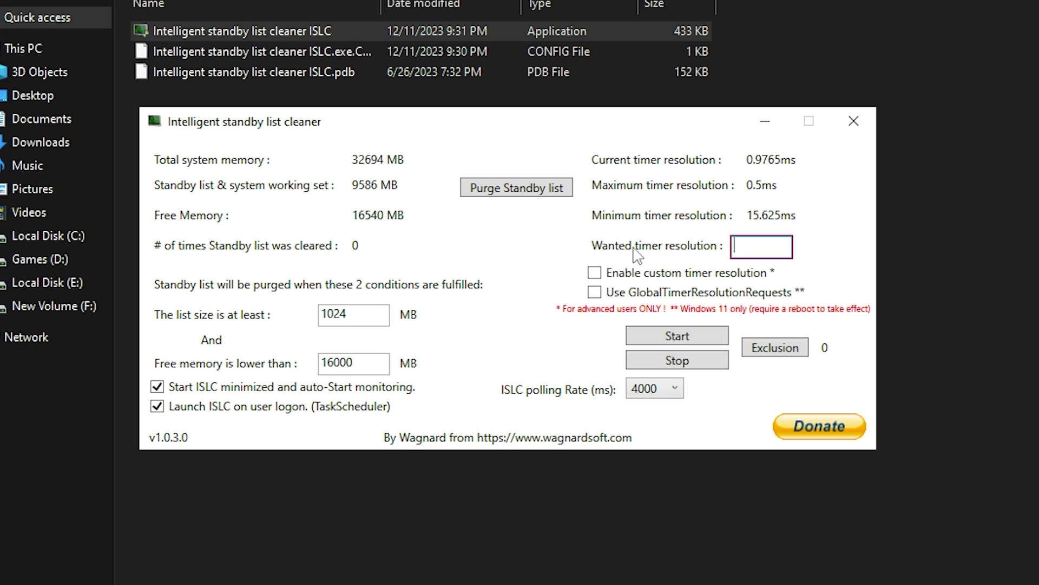
text(0)
text(50.00)
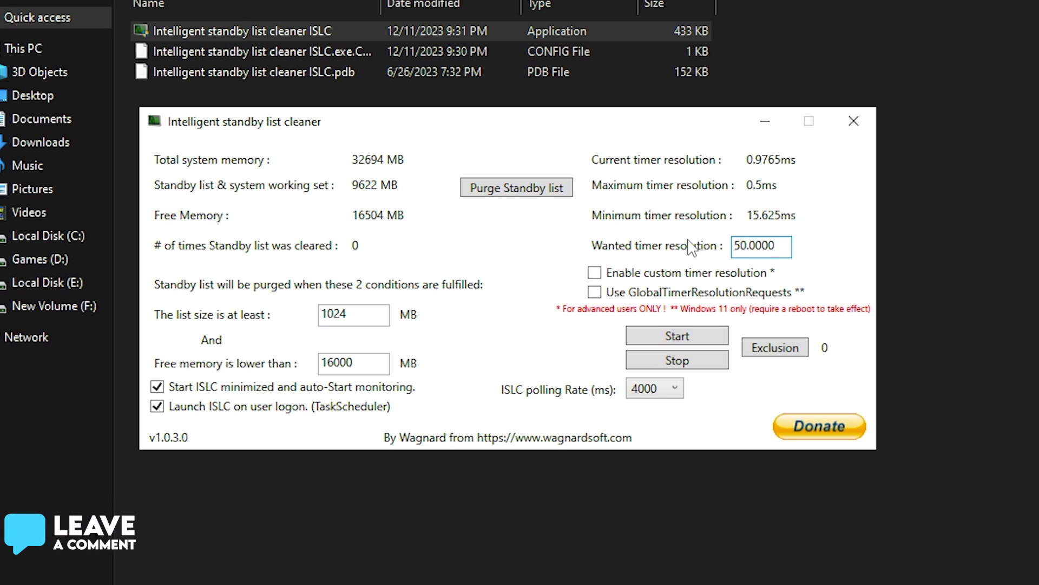
double_click(771, 247)
text(0.5000)
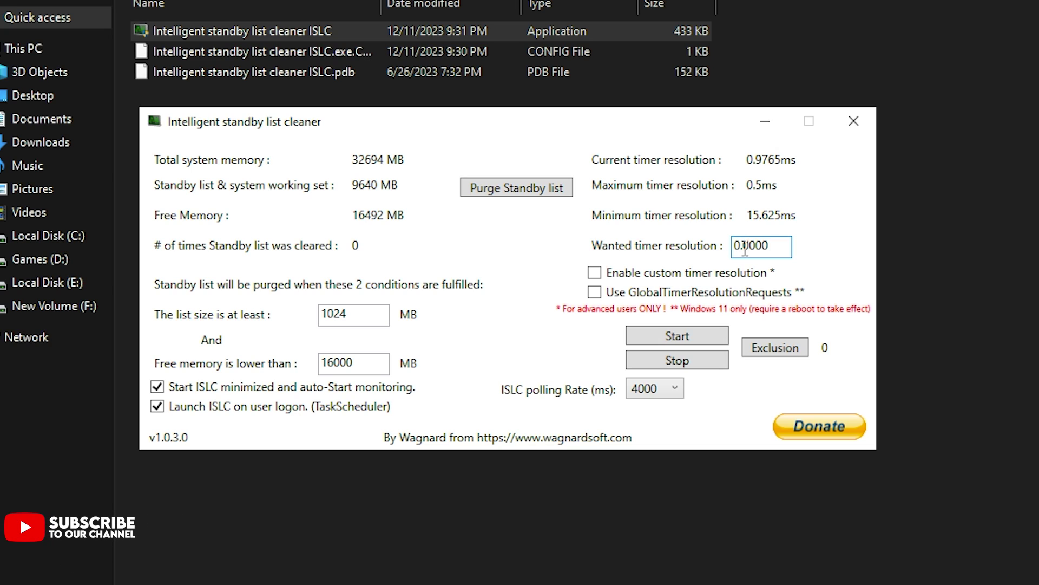
text(05)
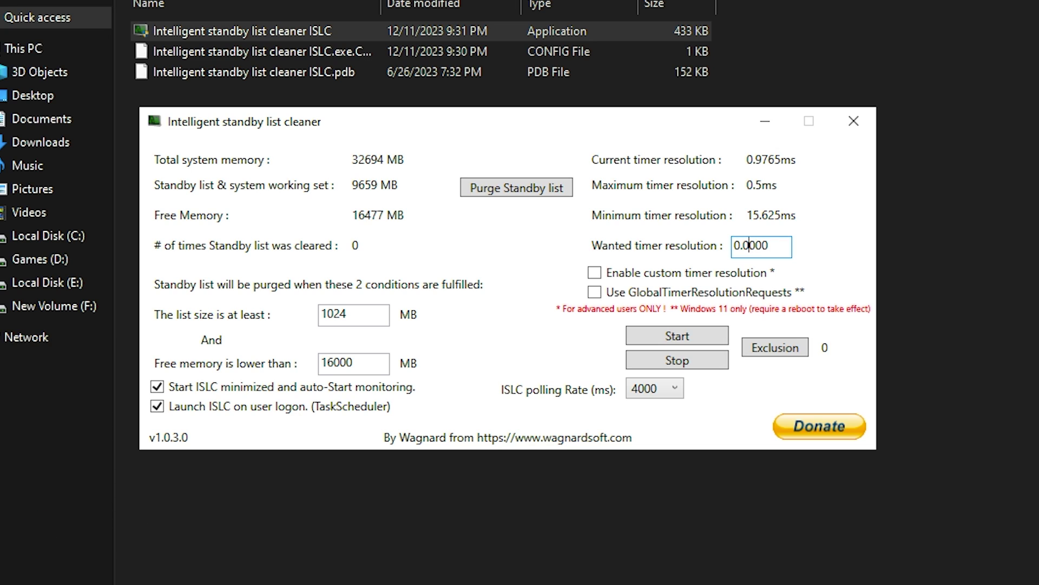
drag(780, 245, 659, 252)
click(782, 248)
click(630, 274)
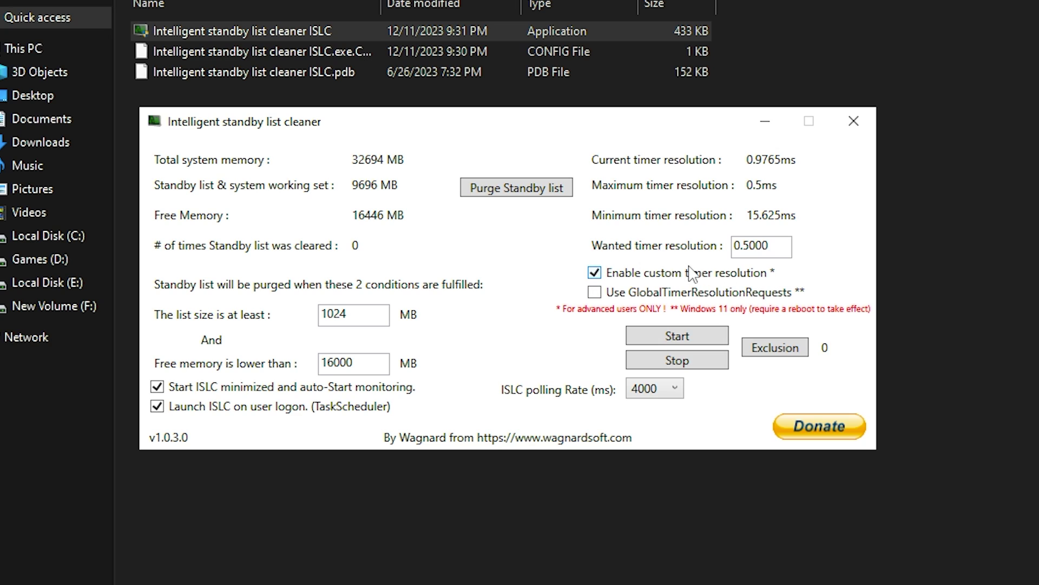
- Set the ISLC polling rate to 1000 ms and start the standby list monitoring
click(655, 388)
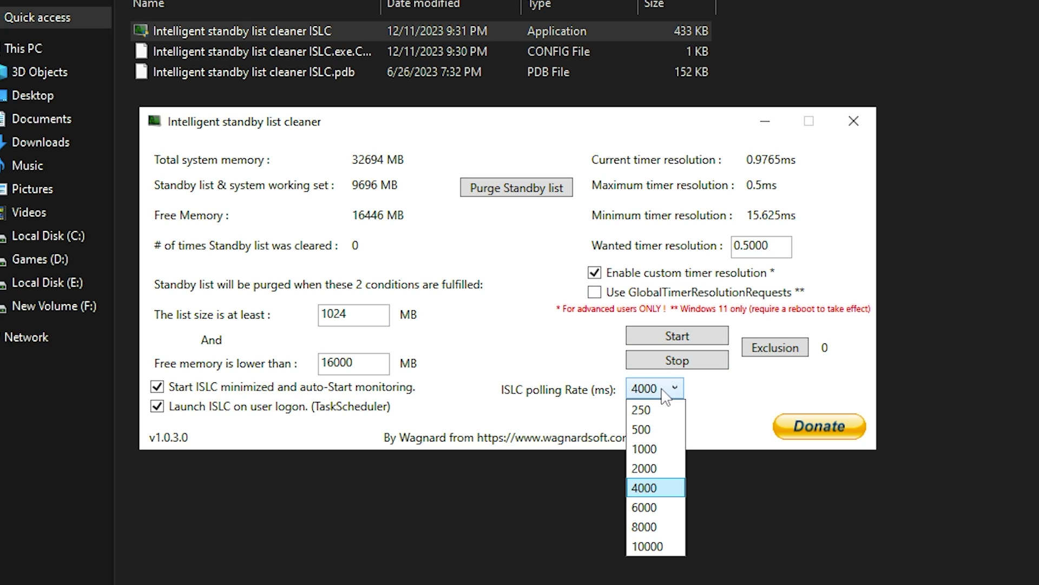
click(649, 445)
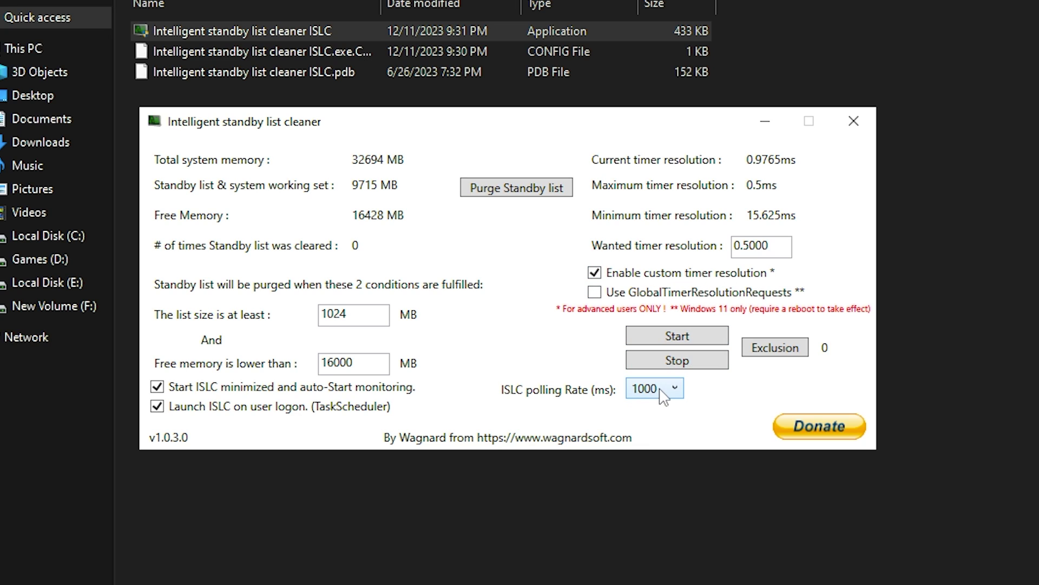
click(683, 340)
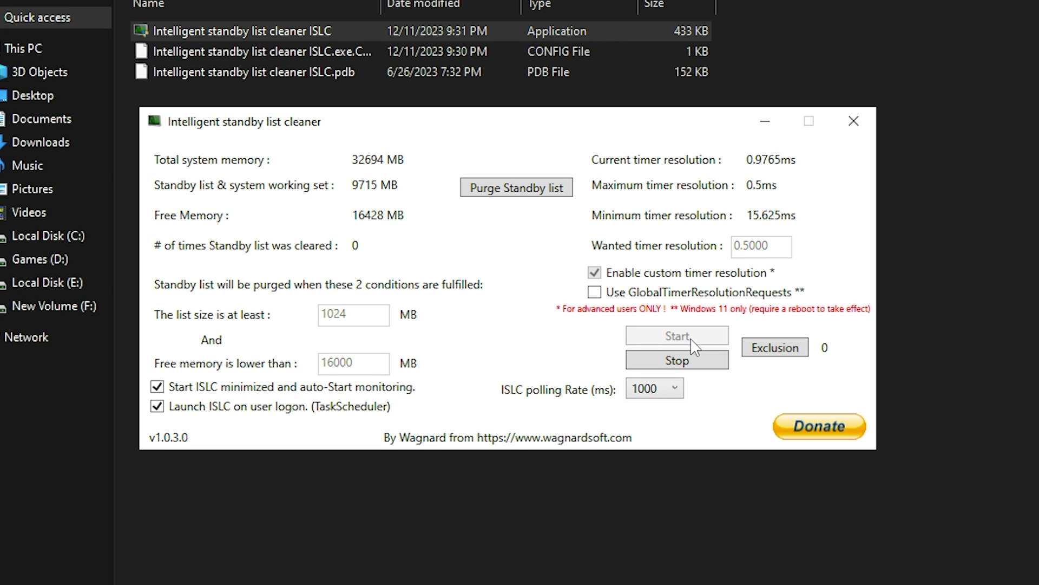
- Purge the standby list manually and minimize the Intelligent standby list cleaner
click(519, 189)
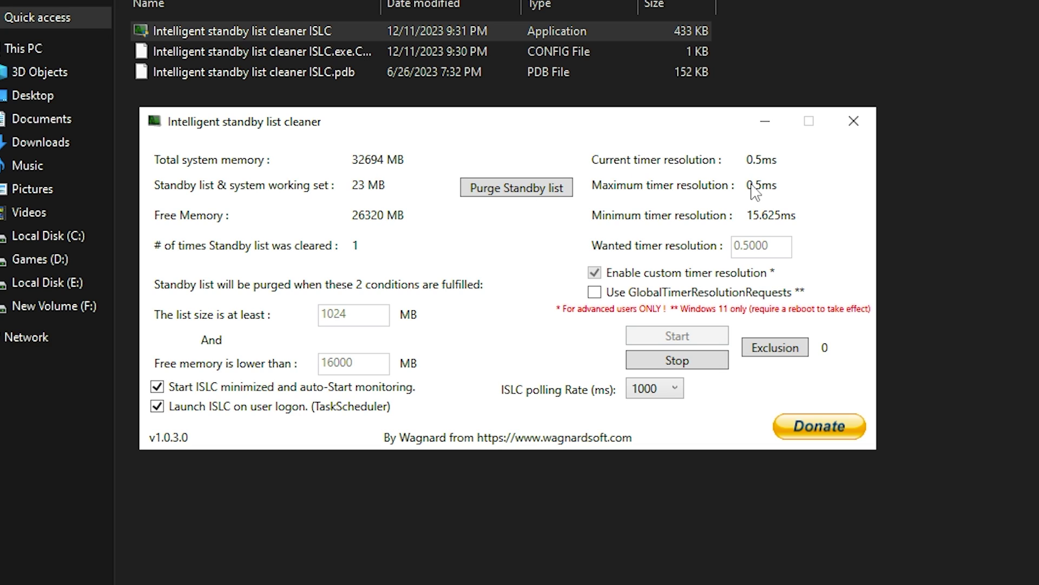
click(765, 120)
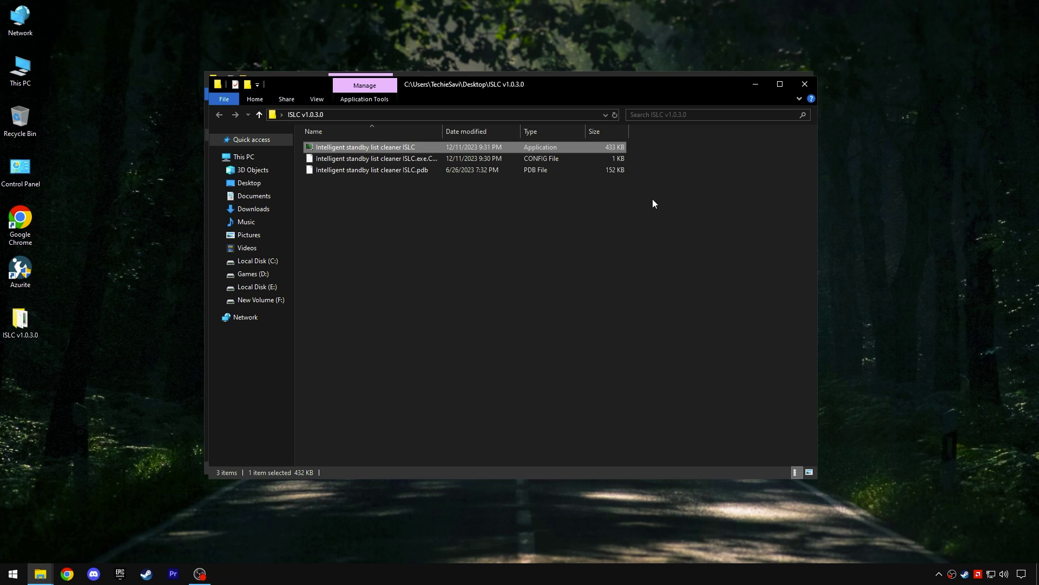
- Close the ISLC v1.0.3.0 and Windows Optimization PACK folder windows to return to the desktop
click(805, 84)
drag(411, 205, 490, 125)
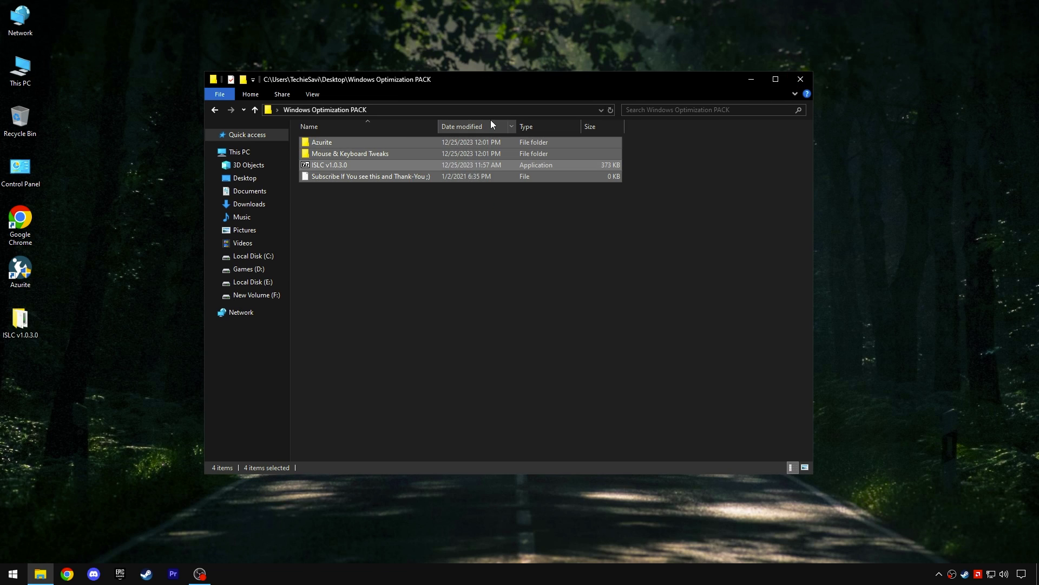
click(478, 201)
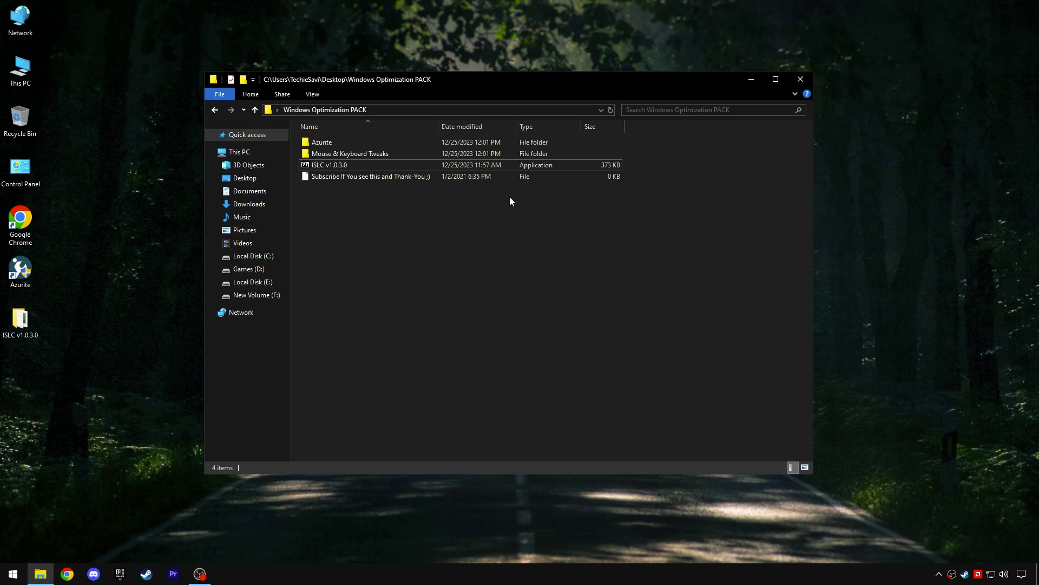
click(799, 80)
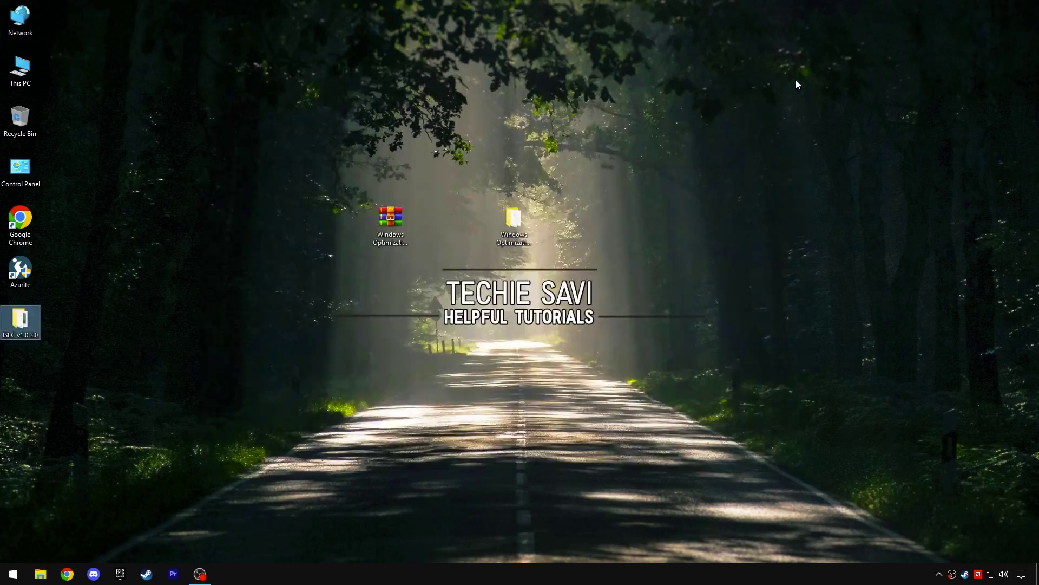